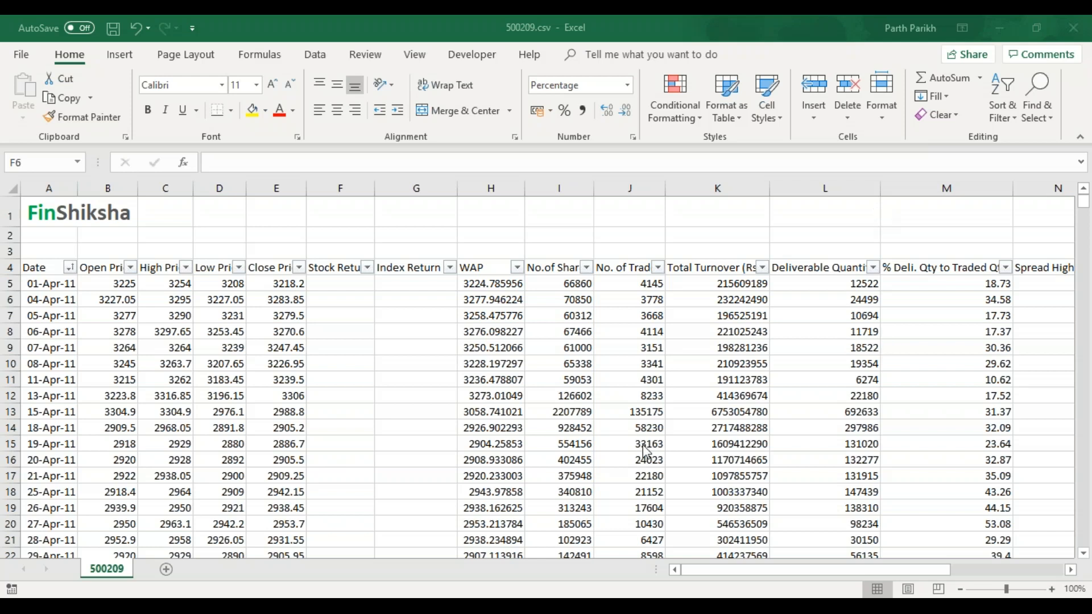
Step: Switch to Chrome and open the quote page for INFOSYS LTD (500209) on the BSE website
{"action": "left_click", "coordinate": [384, 604]}
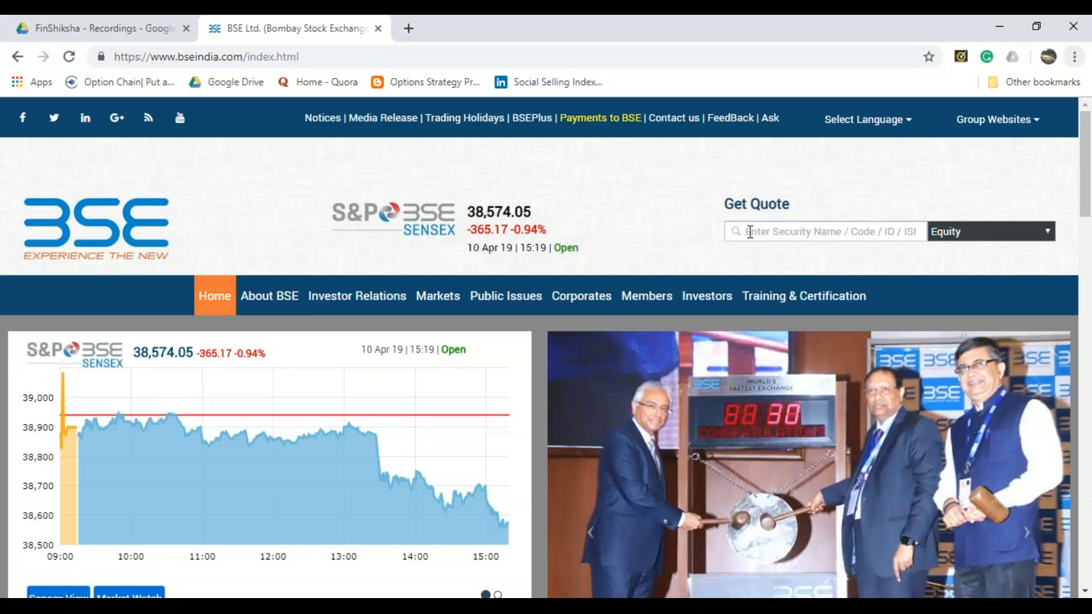
{"action": "left_click", "coordinate": [751, 232]}
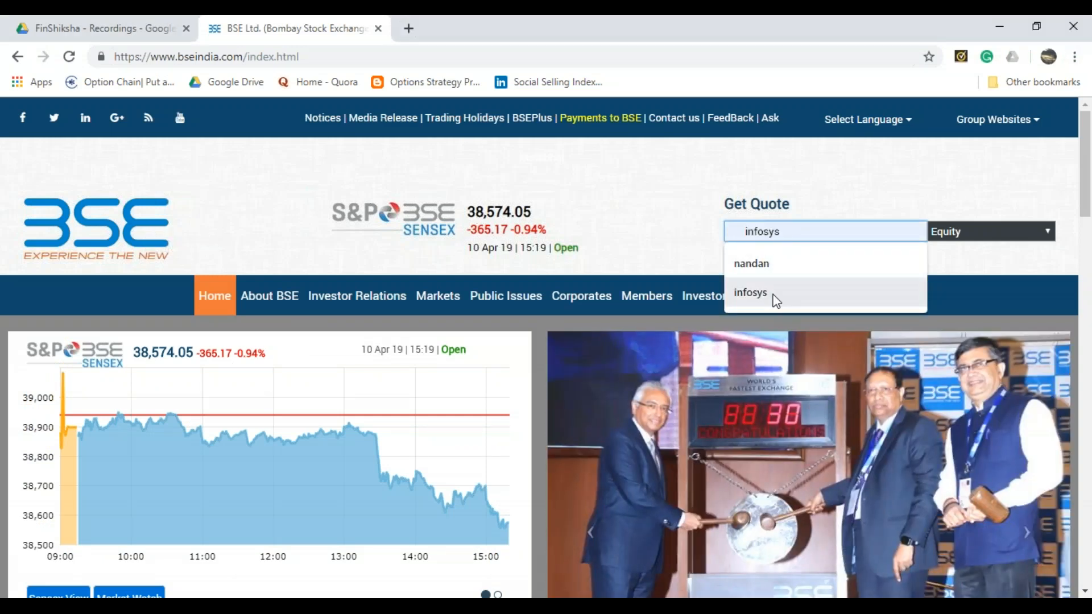
{"action": "left_click", "coordinate": [774, 295]}
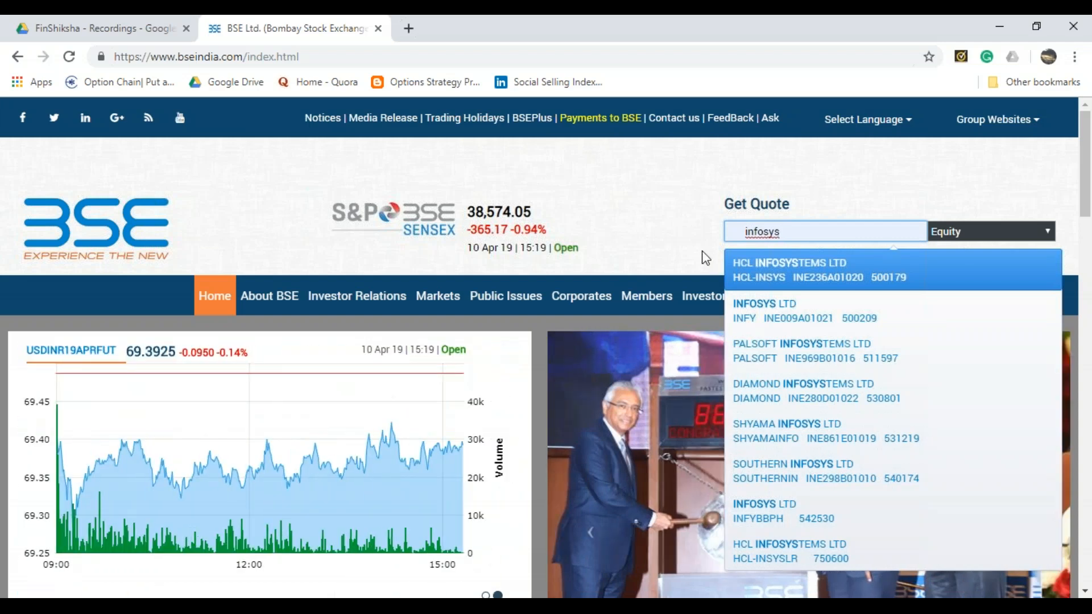
{"action": "left_click", "coordinate": [774, 317]}
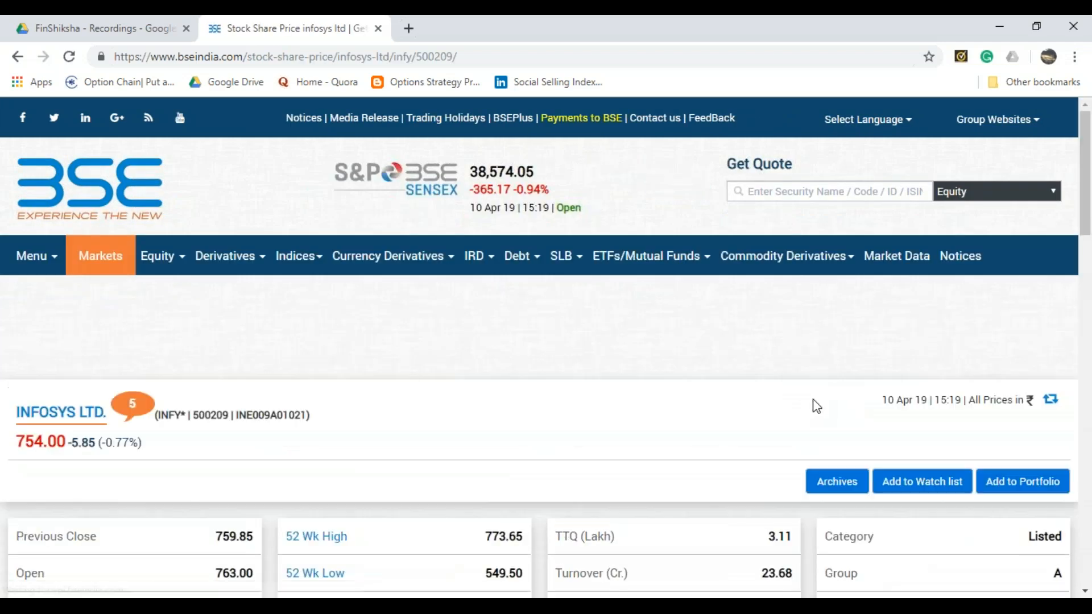
Step: Open the Infosys stock price archives and show the calendar for the daily period's start date
{"action": "left_click", "coordinate": [834, 483]}
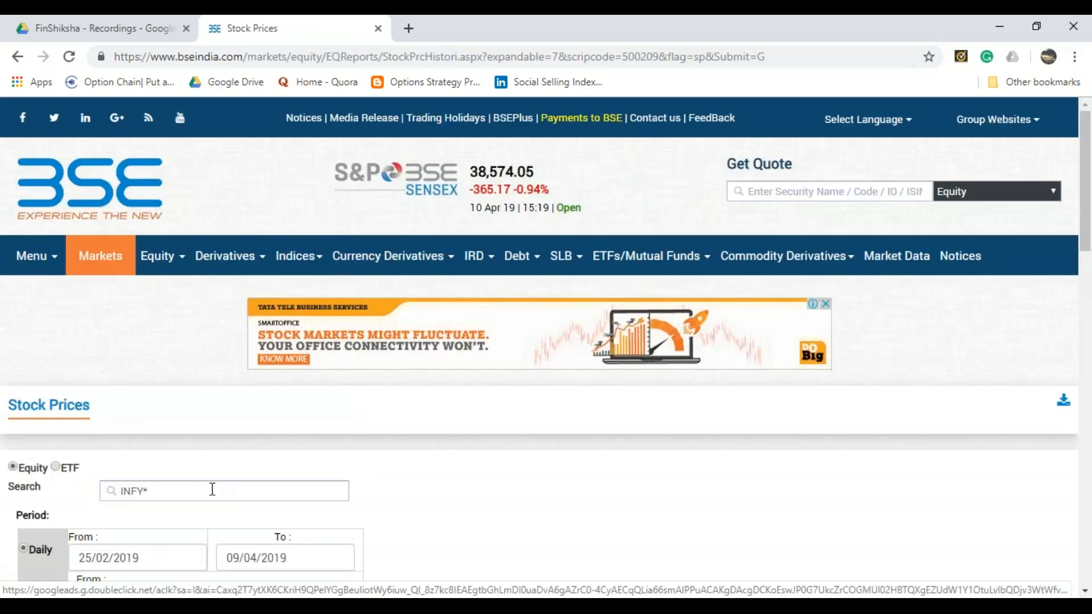
{"action": "scroll", "coordinate": [455, 517], "scroll_direction": "down", "scroll_amount": 1}
{"action": "scroll", "coordinate": [456, 517], "scroll_direction": "down", "scroll_amount": 3}
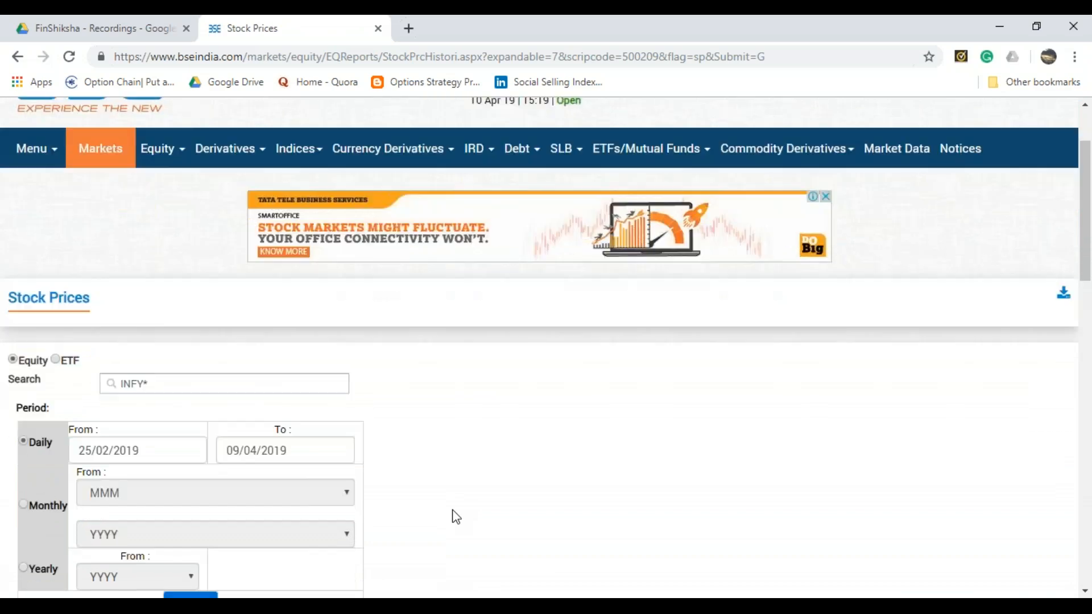
{"action": "left_click", "coordinate": [191, 333]}
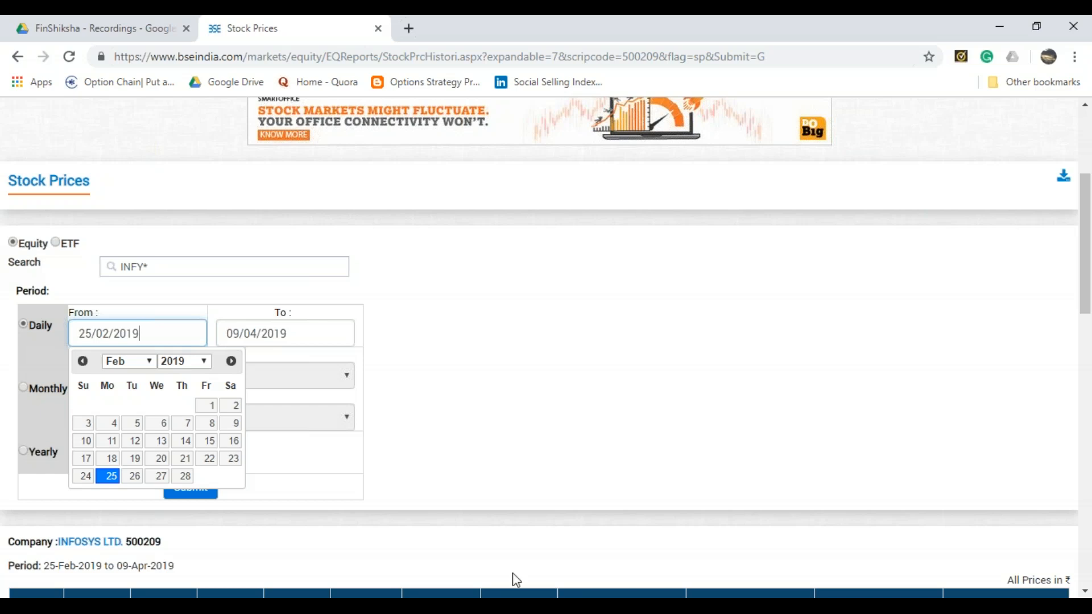
Step: Switch to the 500209.csv workbook in Excel, and try deleting the Stock Return and Index Return columns before undoing the deletion
{"action": "left_click", "coordinate": [463, 563]}
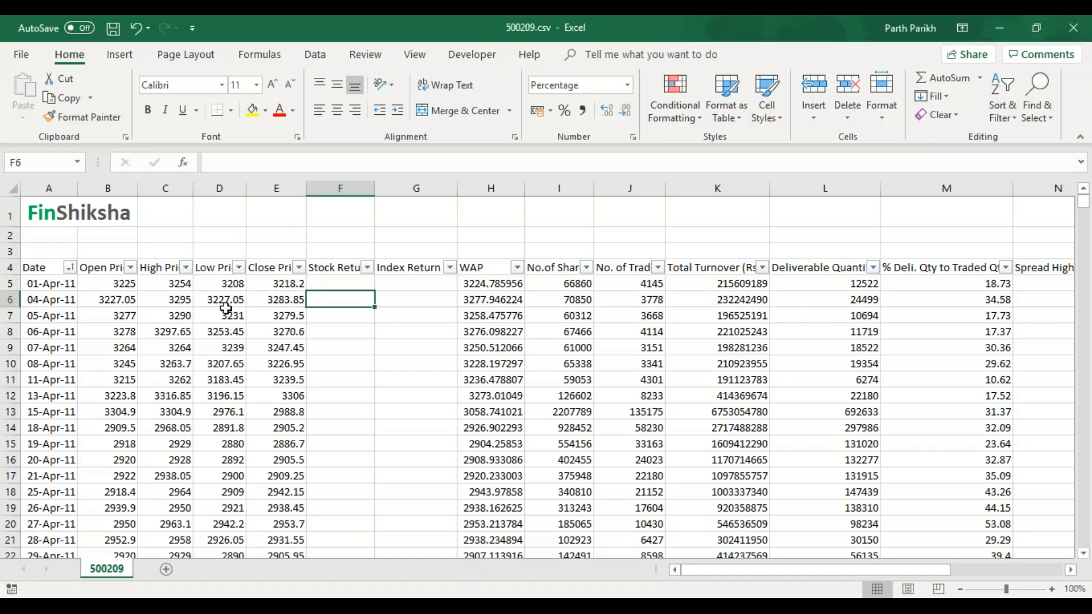
{"action": "left_click", "coordinate": [54, 282]}
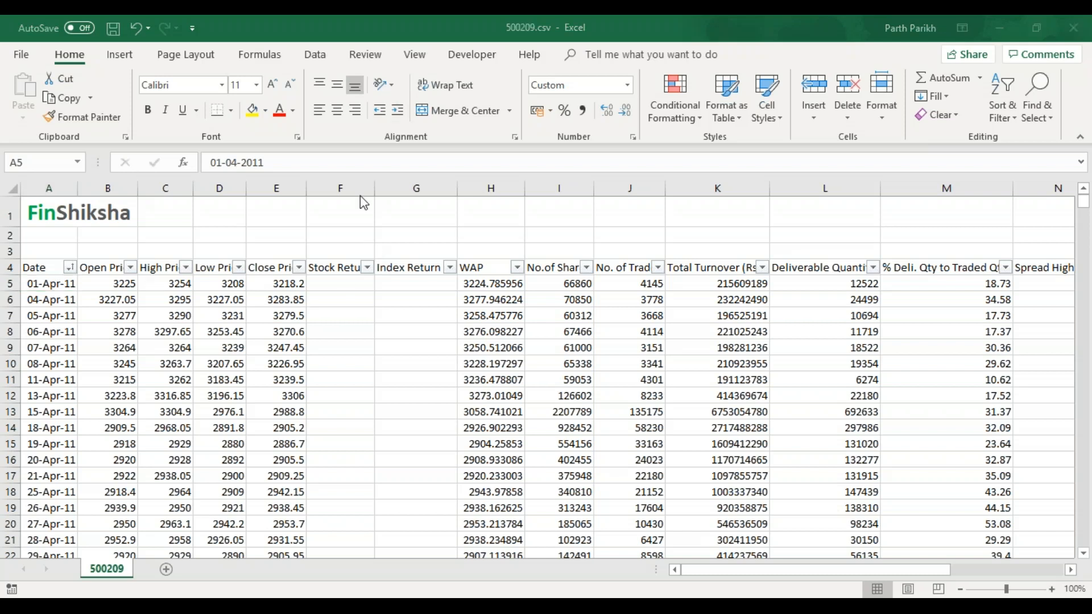
{"action": "left_click_drag", "start_coordinate": [360, 188], "coordinate": [359, 188]}
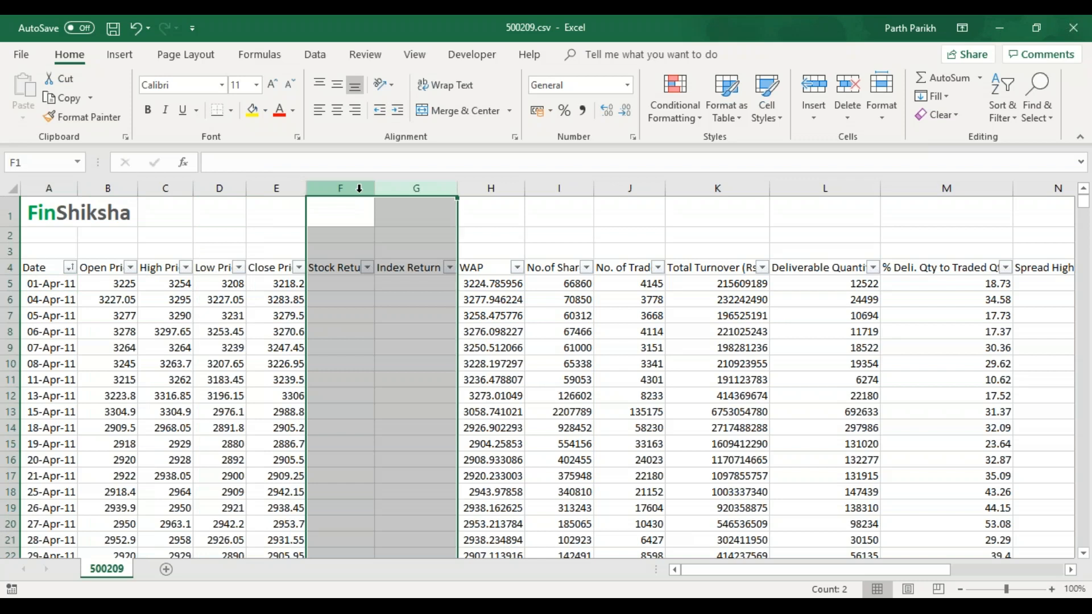
{"action": "key", "text": "ctrl+minus"}
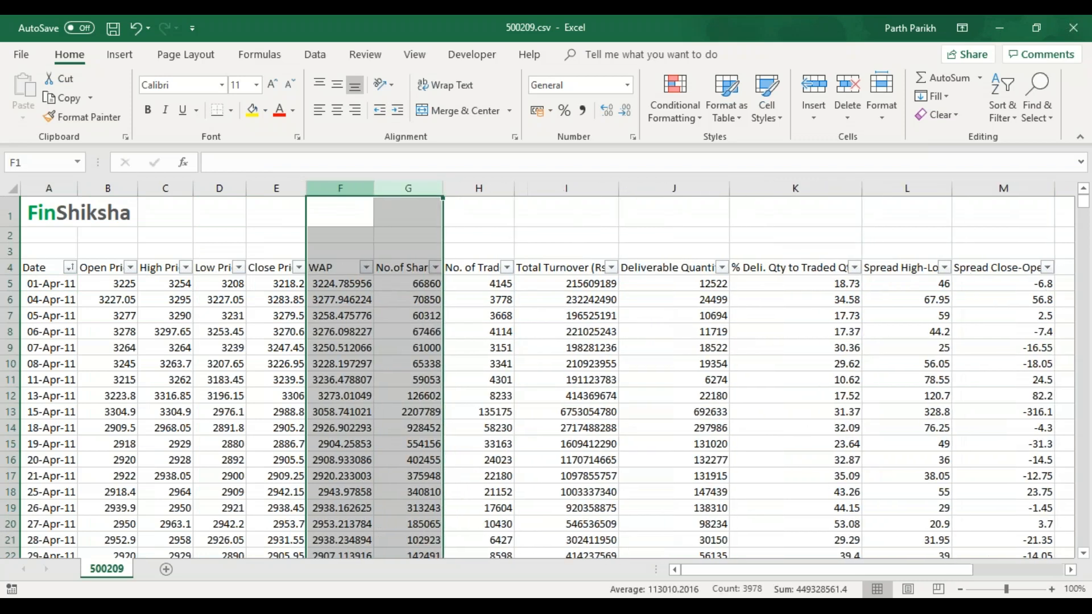
{"action": "key", "text": "ctrl+z"}
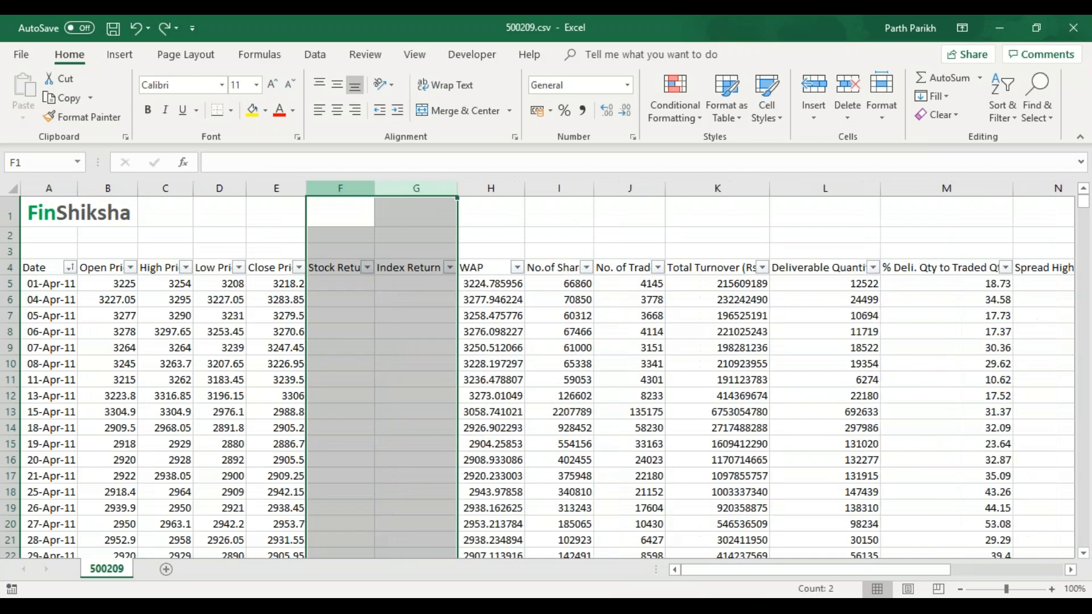
{"action": "left_click", "coordinate": [367, 298]}
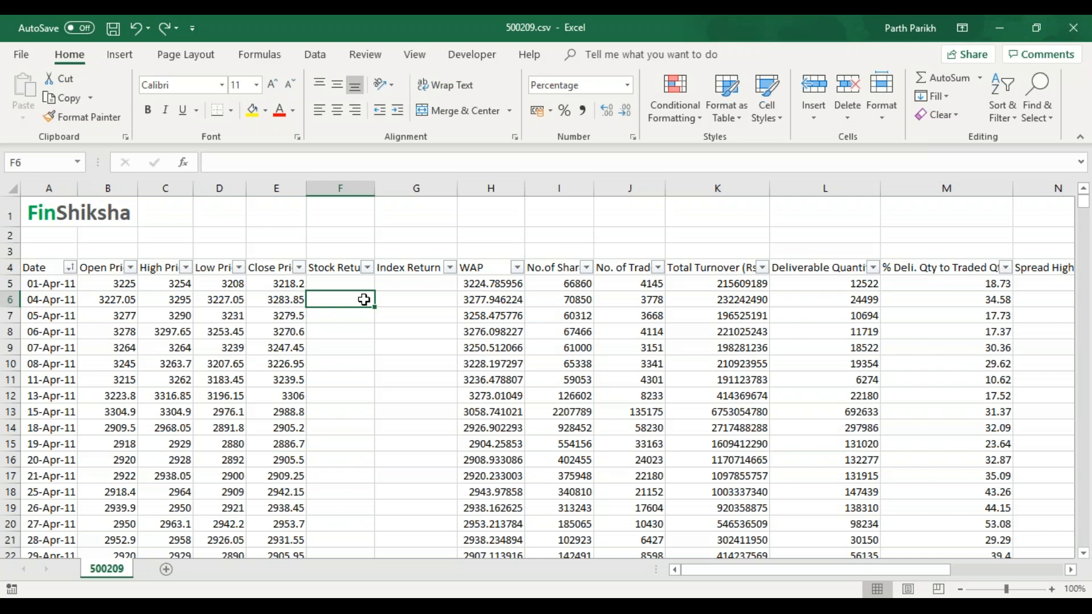
Step: Switch to Chrome and open the Historical Indices Data page on the BSE website
{"action": "key", "text": "alt+Tab"}
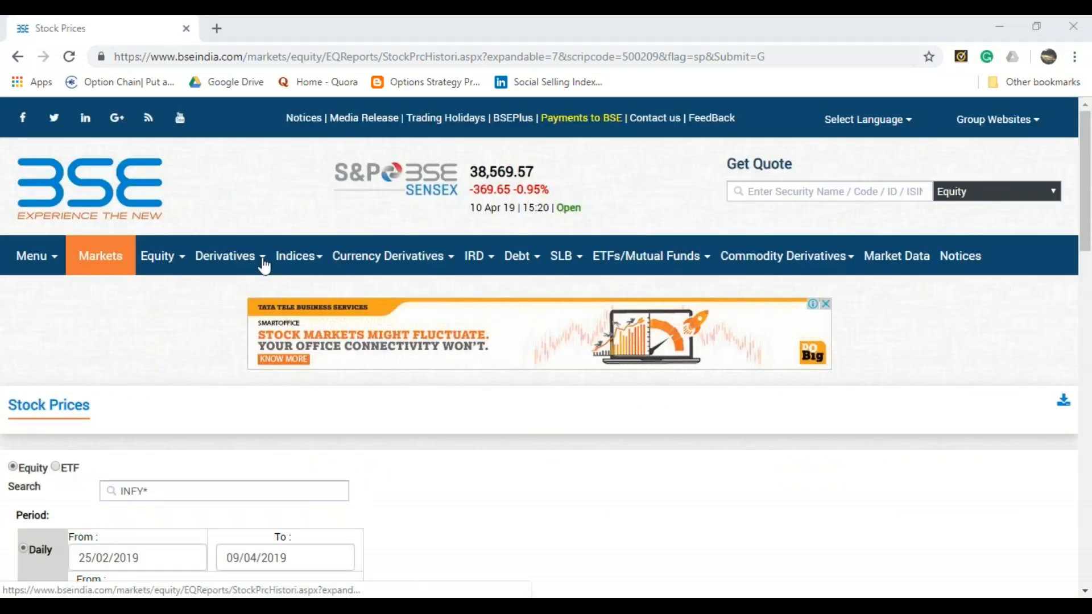
{"action": "left_click", "coordinate": [308, 268]}
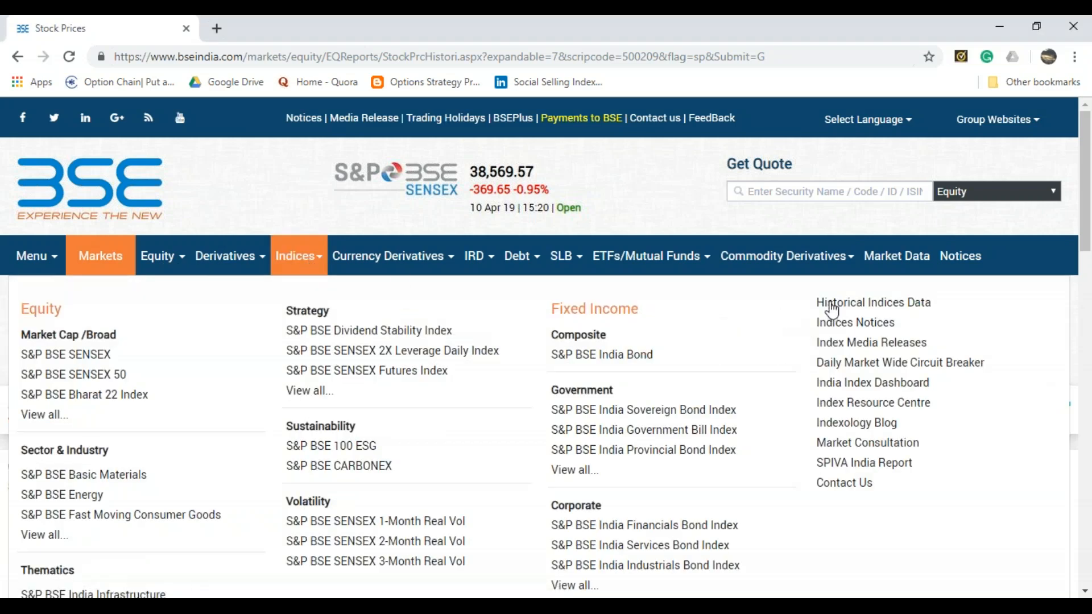
{"action": "left_click", "coordinate": [834, 310]}
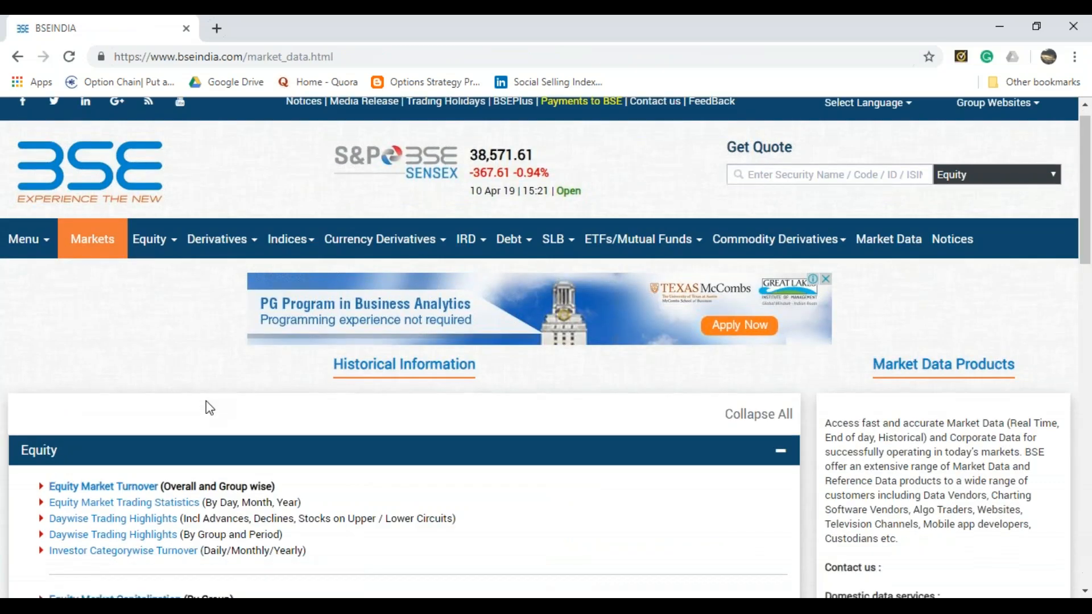
Step: Open Indices Historical Prices and choose S&P BSE SENSEX as the index
{"action": "scroll", "coordinate": [210, 408], "scroll_direction": "down", "scroll_amount": 8}
{"action": "scroll", "coordinate": [206, 401], "scroll_direction": "down", "scroll_amount": 7}
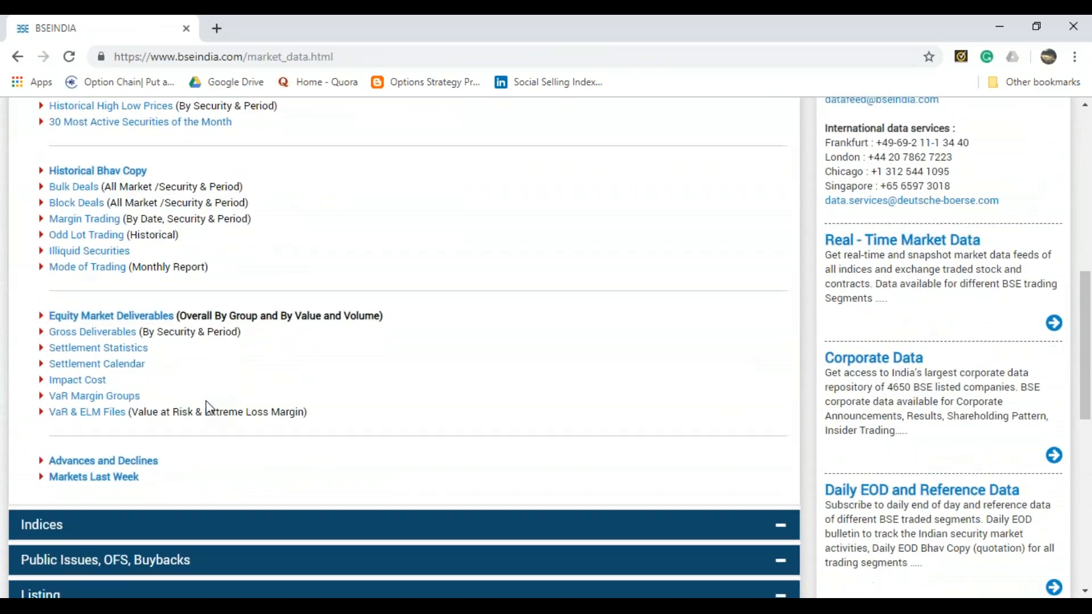
{"action": "left_click", "coordinate": [190, 238]}
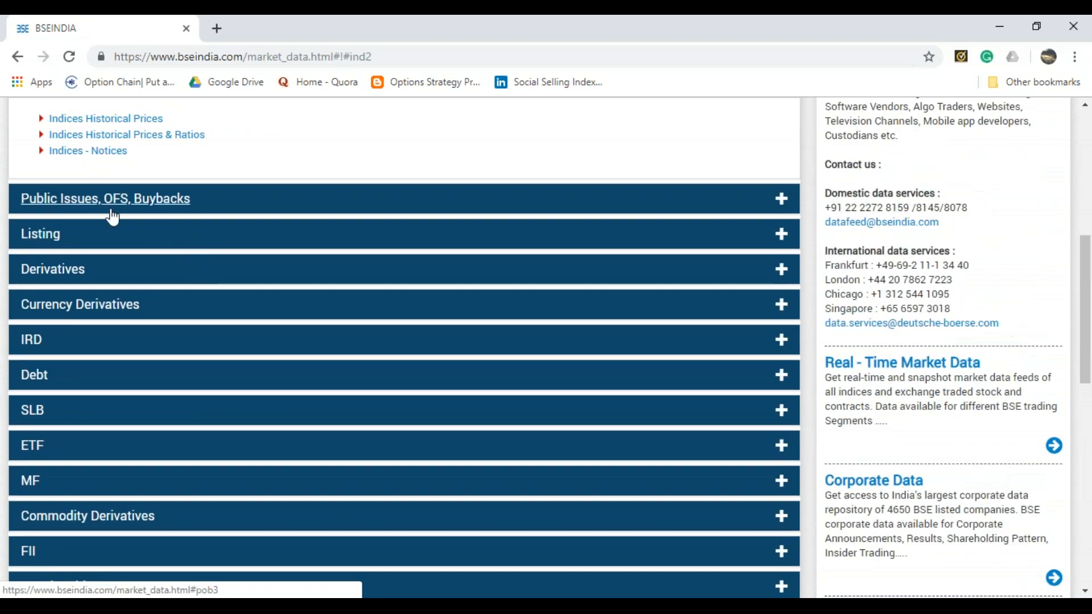
{"action": "left_click", "coordinate": [126, 118]}
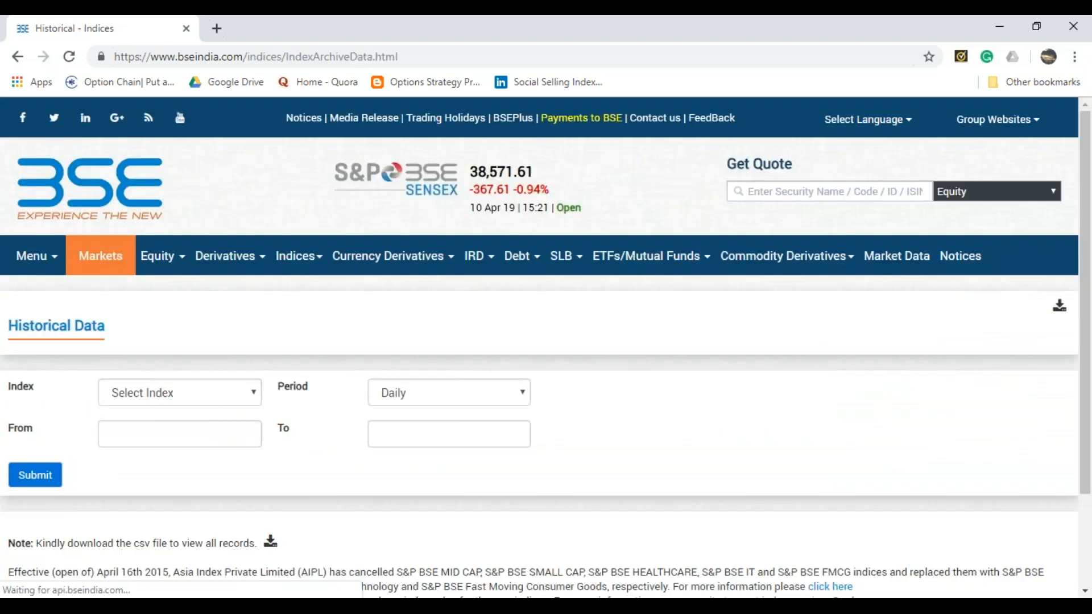
{"action": "left_click", "coordinate": [224, 392]}
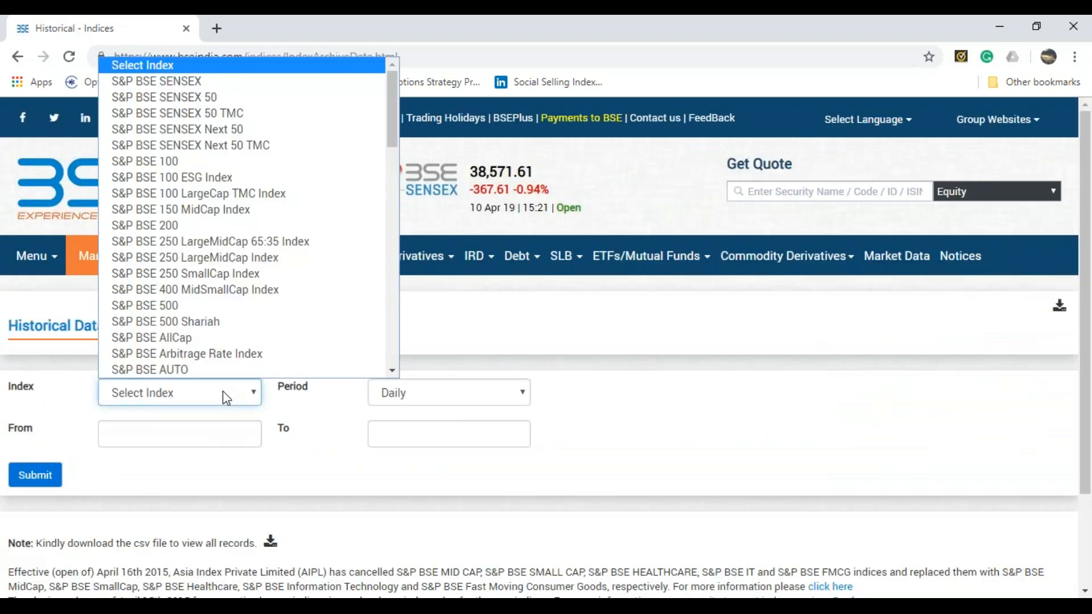
{"action": "left_click", "coordinate": [229, 81]}
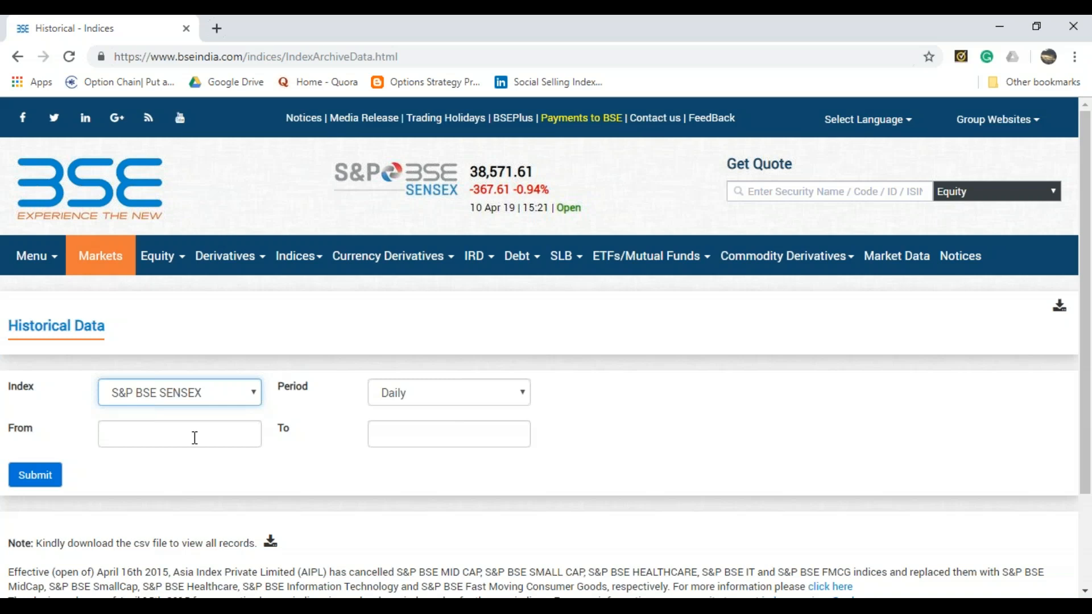
Step: Switch to the CSVForDate.csv workbook in Excel and select cell F5, next to the second closing value
{"action": "left_click", "coordinate": [532, 607]}
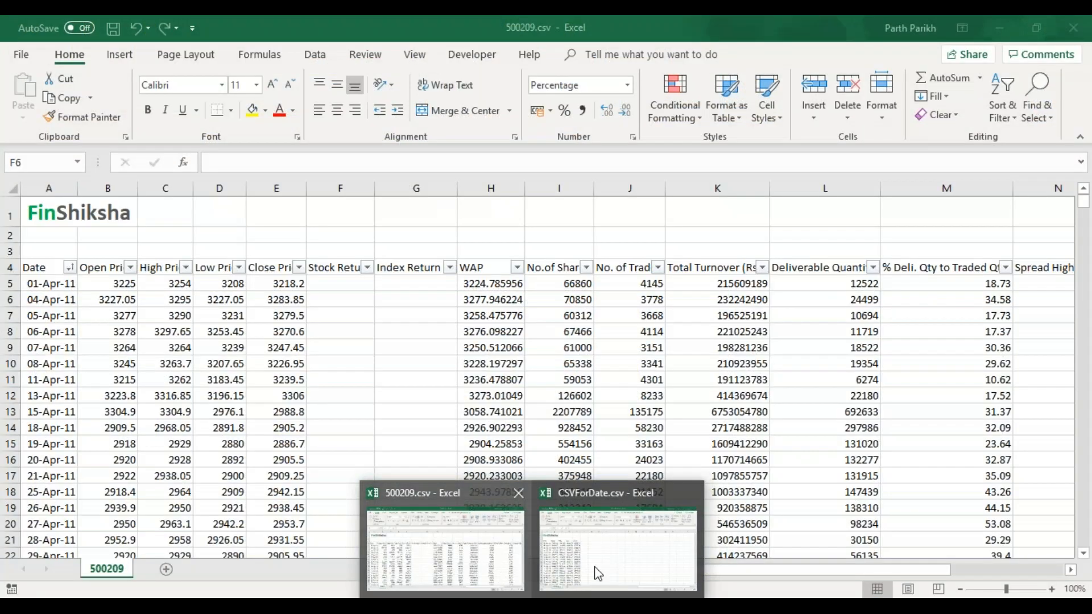
{"action": "left_click", "coordinate": [597, 572]}
{"action": "left_click", "coordinate": [308, 284]}
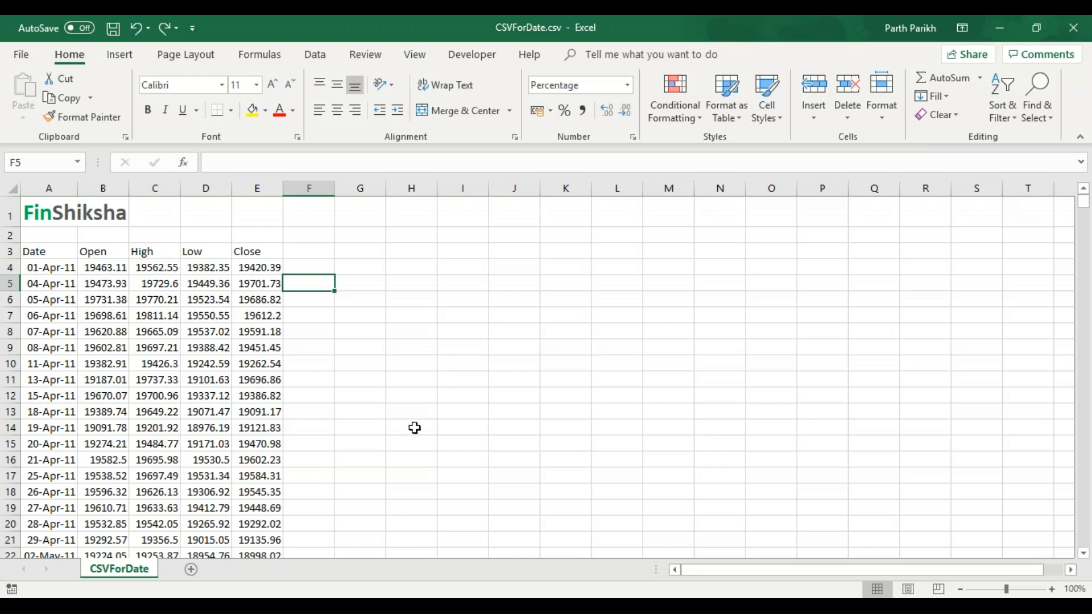
{"action": "type", "text": "=("}
{"action": "key", "text": "Left"}
{"action": "type", "text": "-"}
{"action": "key", "text": "Up"}
{"action": "key", "text": "Left"}
{"action": "type", "text": "/"}
{"action": "key", "text": "Left"}
{"action": "key", "text": "Up"}
{"action": "key", "text": "Return"}
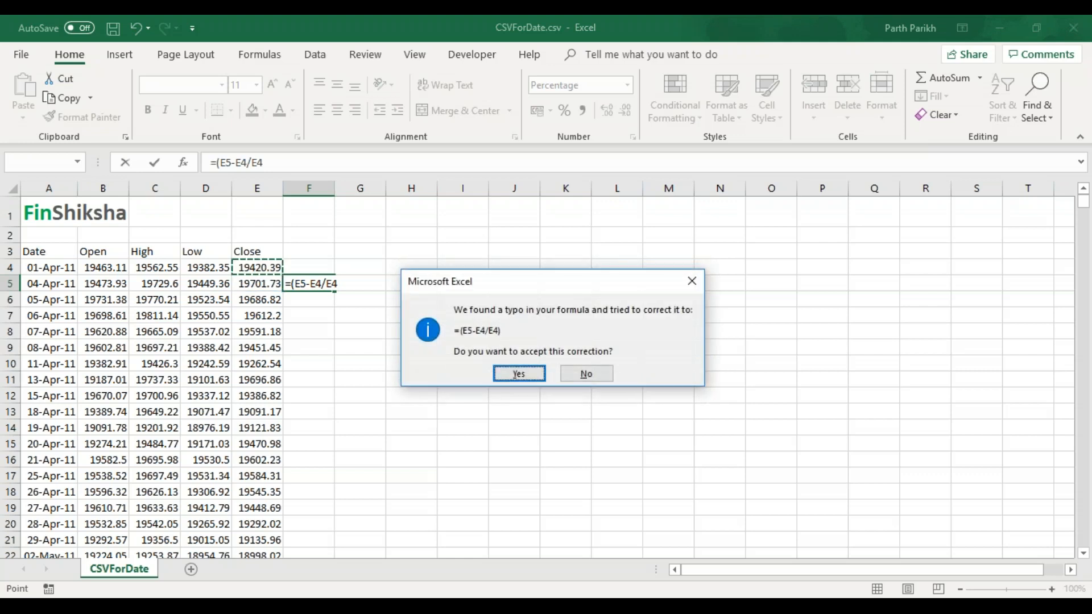
{"action": "left_click", "coordinate": [519, 374]}
Step: Calculate the daily index return in F5 with =(E5-E4)/E4 and fill the formula down column F
{"action": "left_click", "coordinate": [339, 285]}
{"action": "type", "text": "=("}
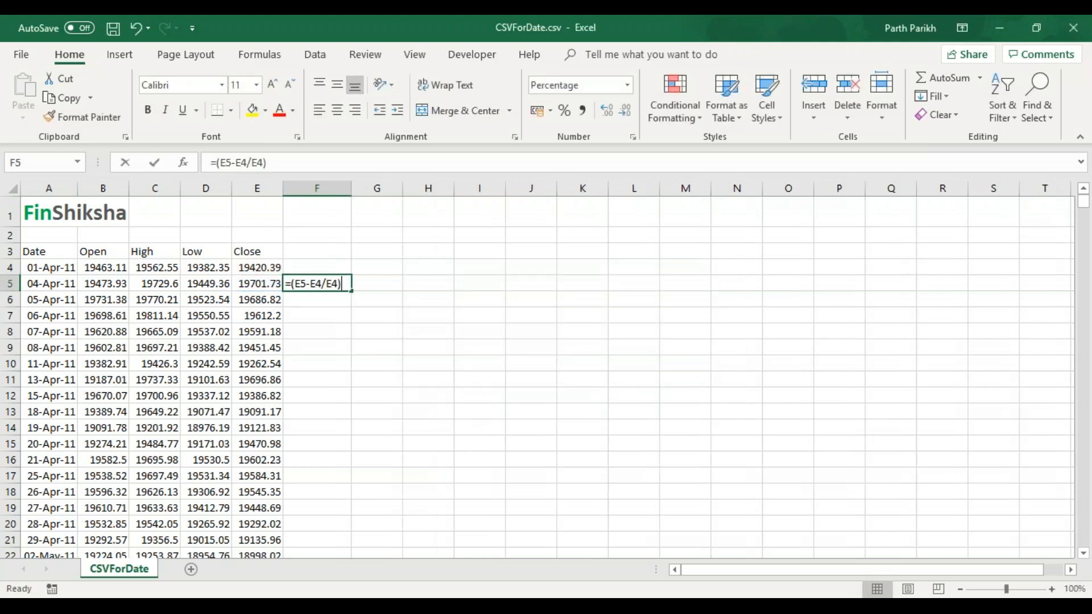
{"action": "left_click", "coordinate": [267, 283]}
{"action": "type", "text": "-"}
{"action": "left_click", "coordinate": [262, 270]}
{"action": "type", "text": ")/"}
{"action": "left_click", "coordinate": [263, 270]}
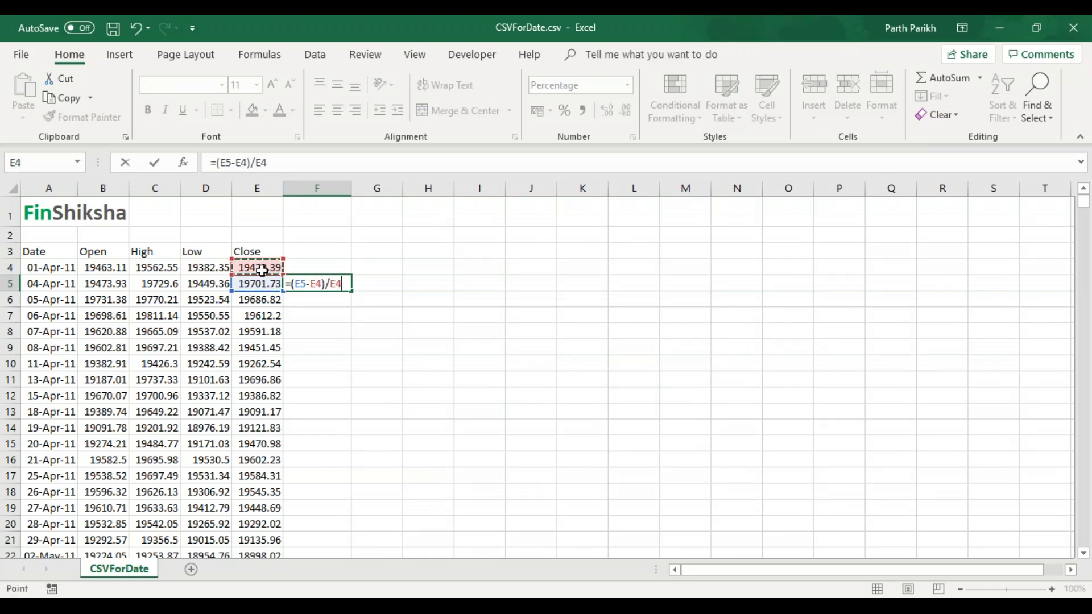
{"action": "key", "text": "Return"}
{"action": "left_click", "coordinate": [342, 286]}
{"action": "double_click", "coordinate": [352, 291]}
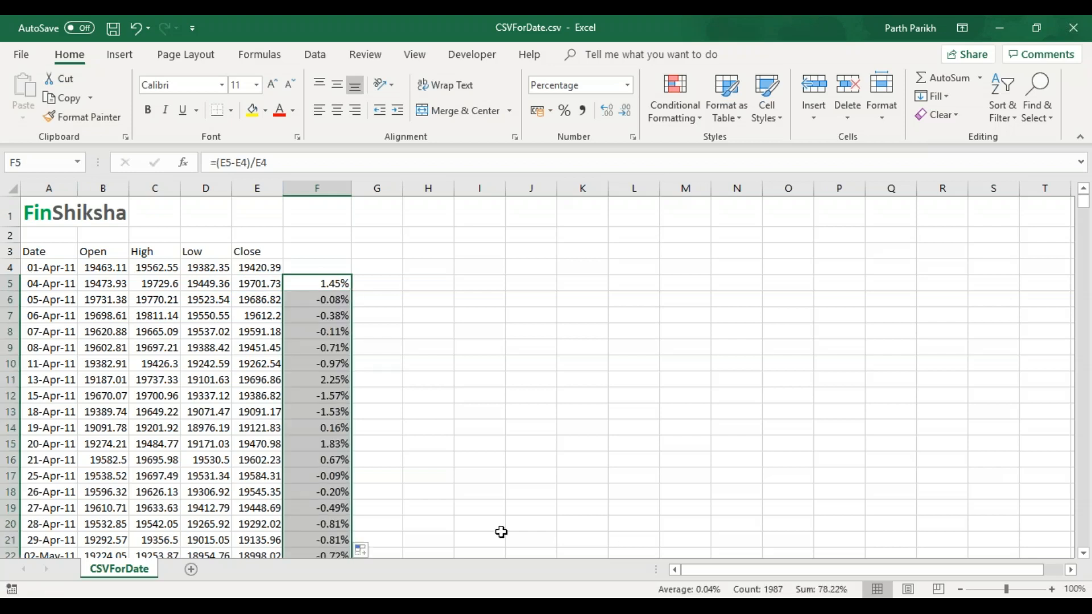
Step: Switch to the 500209.csv workbook and calculate the first stock return in F6 with =(E6-E5)/E5
{"action": "left_click", "coordinate": [532, 606]}
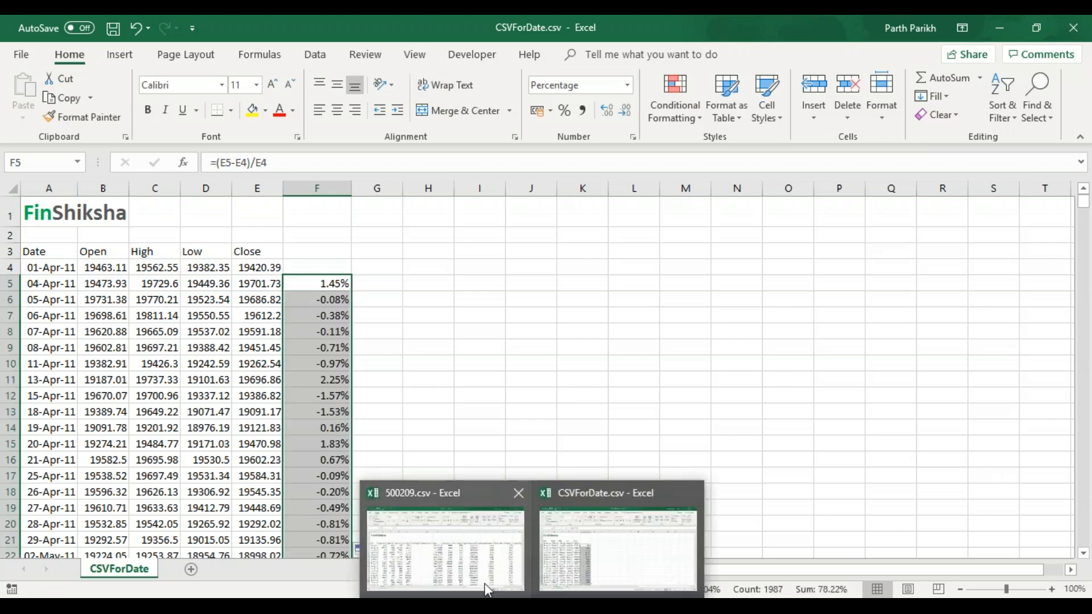
{"action": "left_click", "coordinate": [466, 572]}
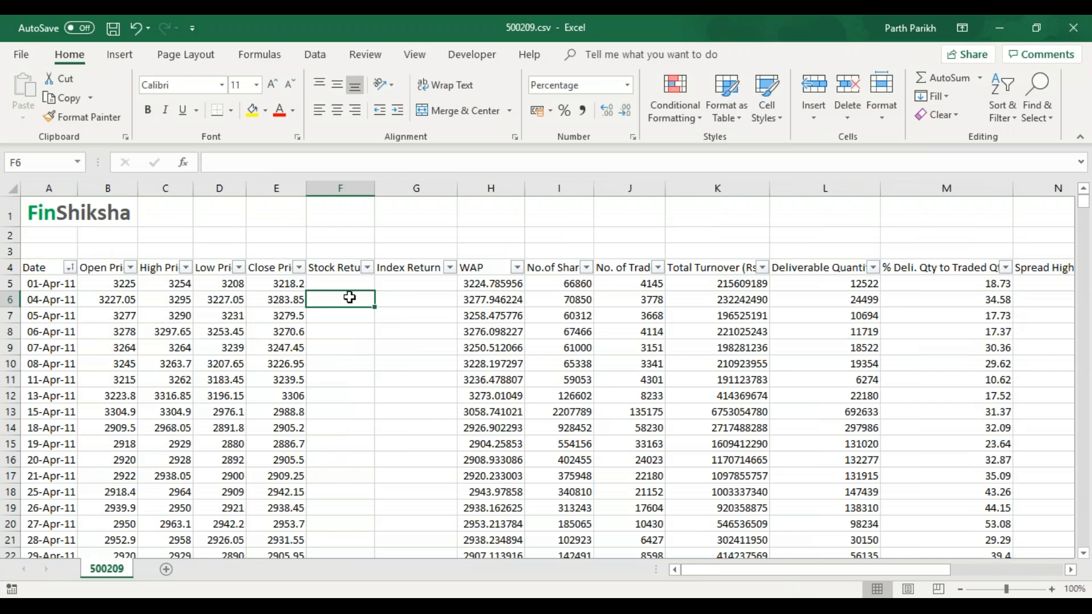
{"action": "type", "text": "="}
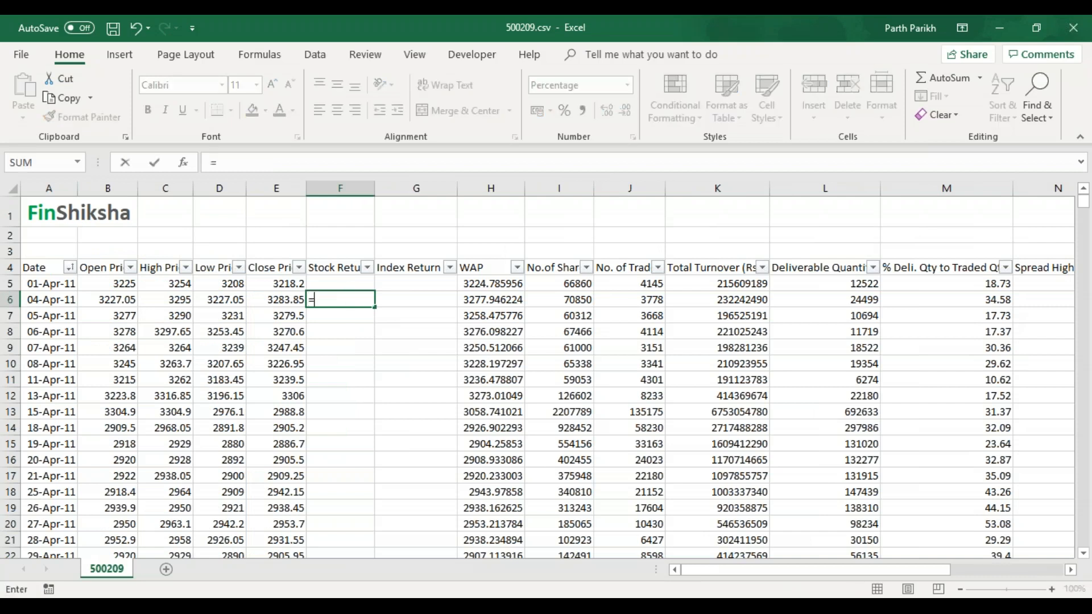
{"action": "type", "text": "("}
{"action": "key", "text": "Left"}
{"action": "type", "text": "-"}
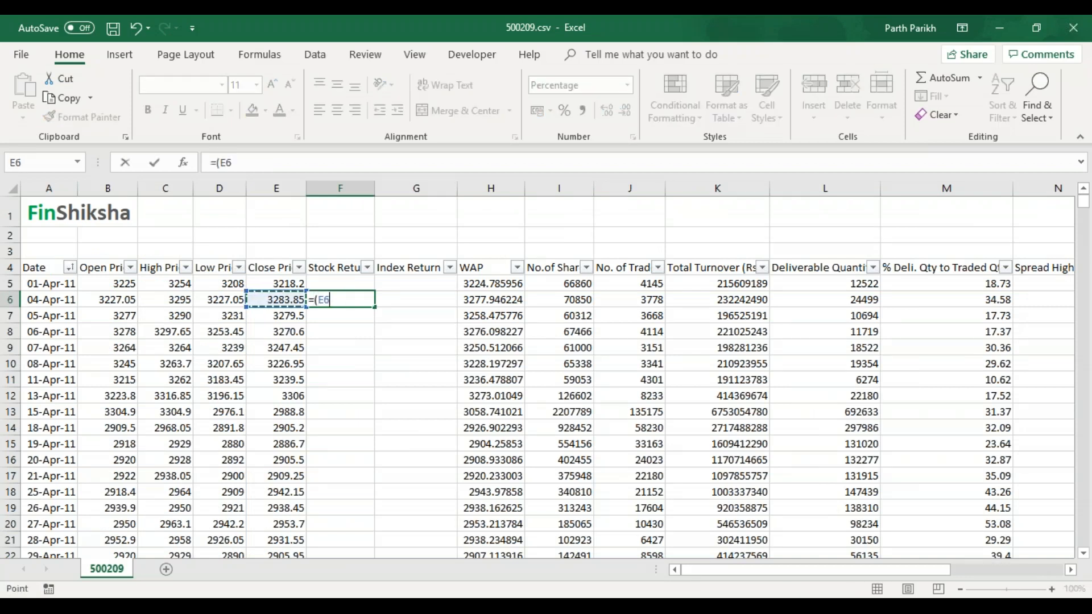
{"action": "key", "text": "Up"}
{"action": "key", "text": "Left"}
{"action": "type", "text": ")"}
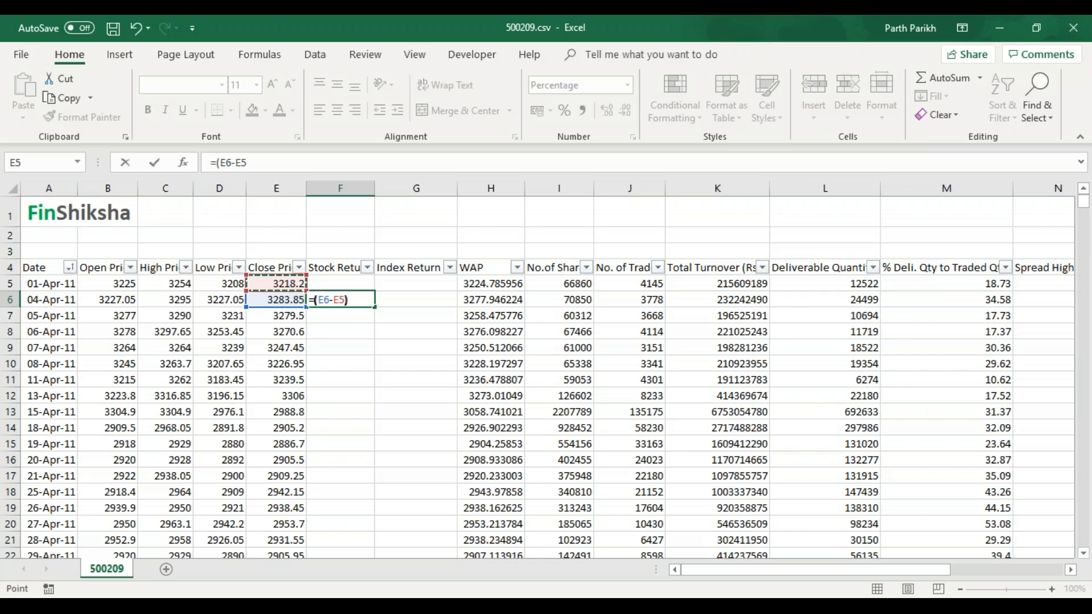
{"action": "type", "text": "/"}
{"action": "key", "text": "Up"}
{"action": "key", "text": "Left"}
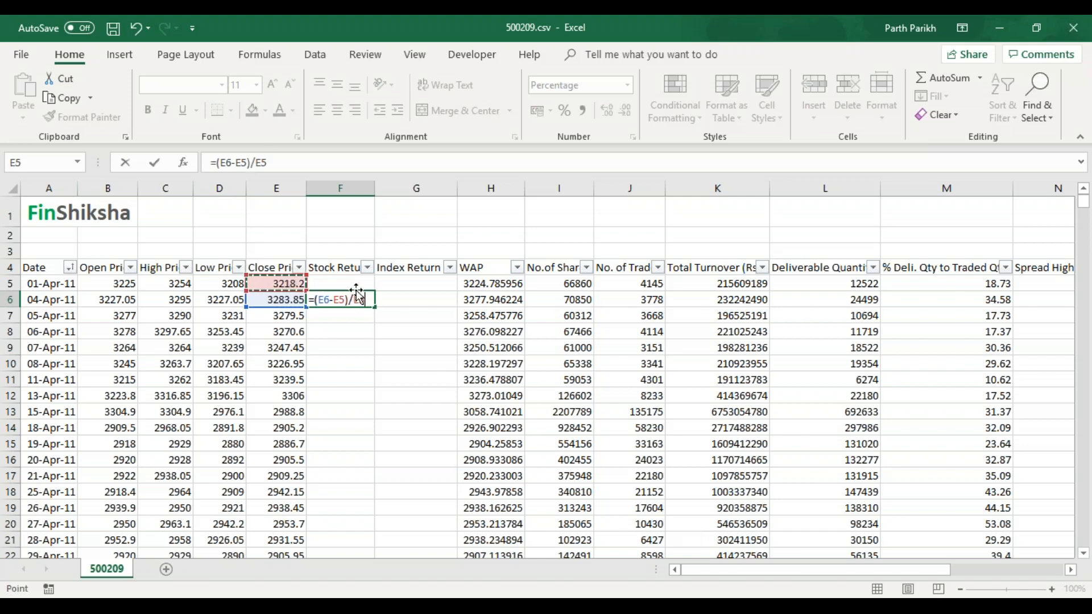
{"action": "key", "text": "Return"}
Step: Fill the stock return formula from F6 down the Stock Return column and select cell G6 under Index Return
{"action": "left_click", "coordinate": [368, 300]}
{"action": "left_click", "coordinate": [378, 311]}
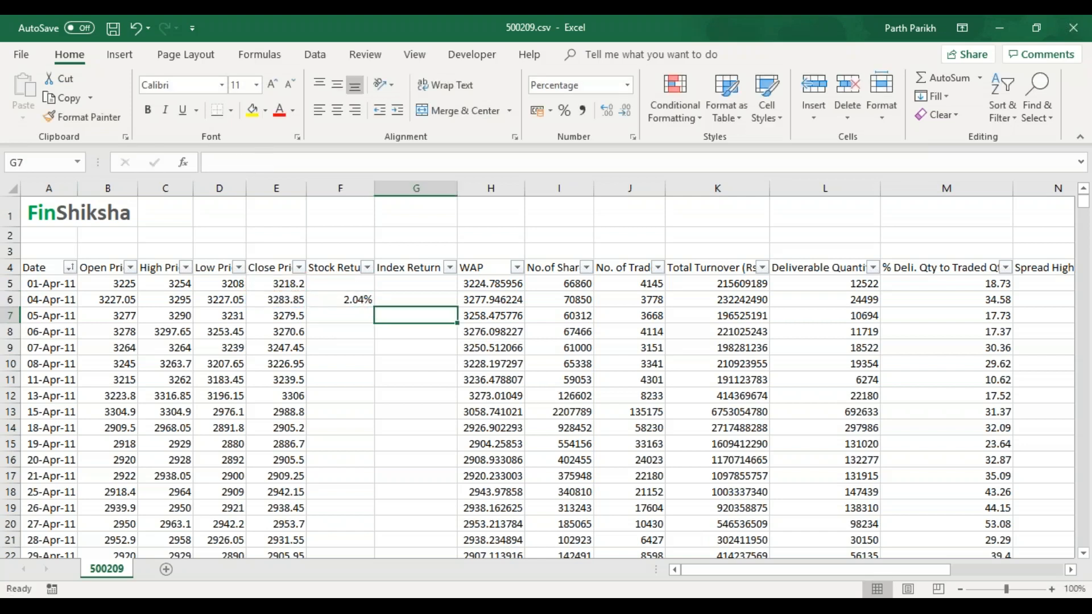
{"action": "left_click", "coordinate": [365, 302]}
{"action": "double_click", "coordinate": [374, 308]}
{"action": "left_click", "coordinate": [390, 297]}
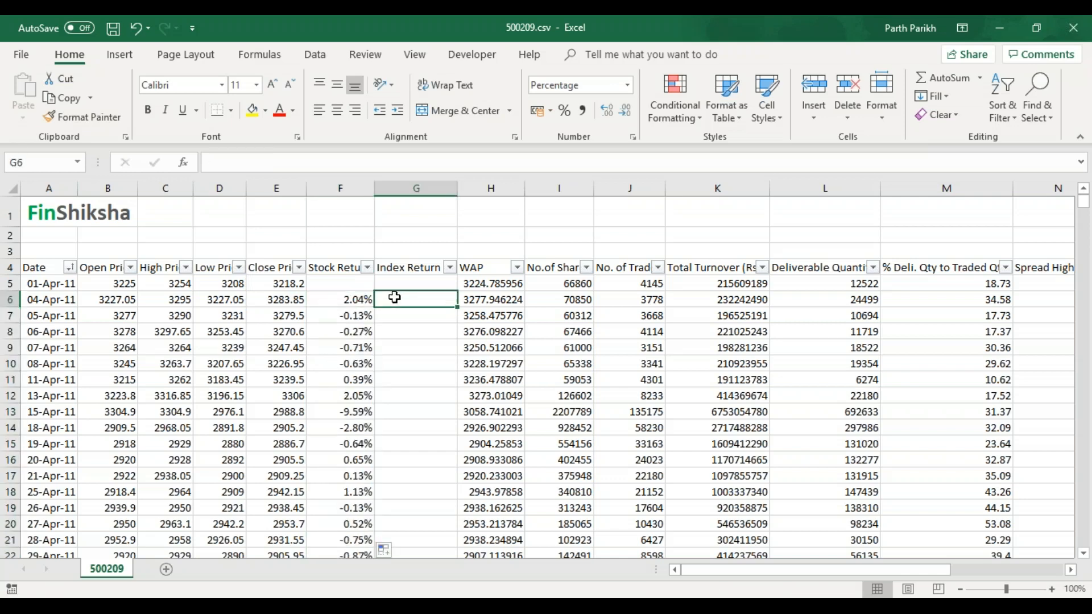
Step: Copy the daily index returns from column F of CSVForDate.csv and paste them as values from G6 in the 500209.csv workbook
{"action": "key", "text": "alt+Tab"}
{"action": "key", "text": "ctrl+c"}
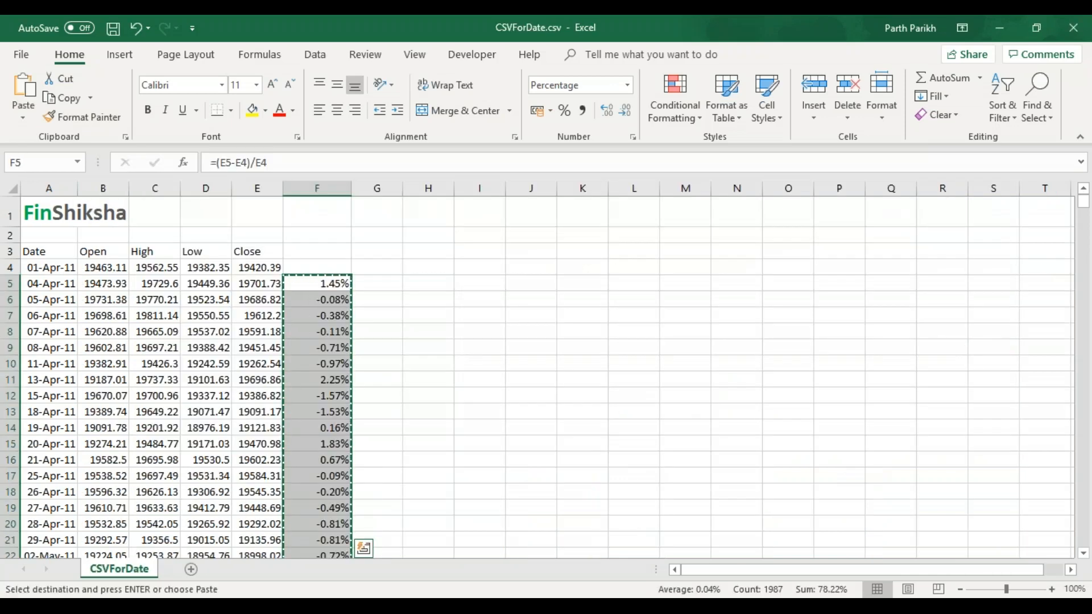
{"action": "key", "text": "alt+Tab"}
{"action": "right_click", "coordinate": [397, 300]}
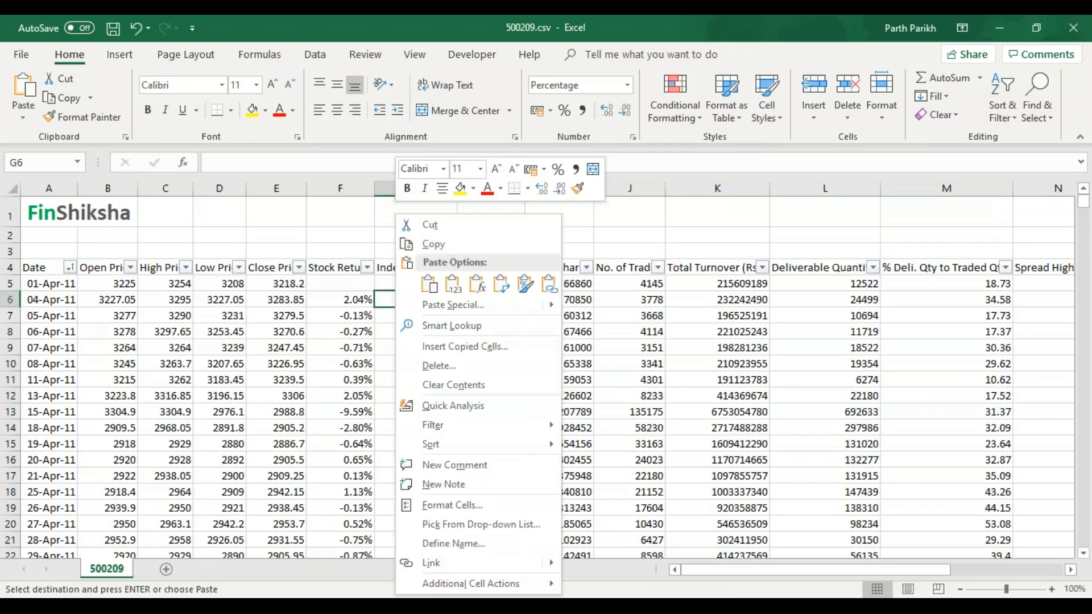
{"action": "left_click", "coordinate": [452, 286]}
{"action": "left_click", "coordinate": [413, 315]}
{"action": "left_click", "coordinate": [413, 300]}
Step: Start a COVARIANCE.P formula in F1 with the stock returns F6:F1992 as the first array
{"action": "left_click", "coordinate": [358, 212]}
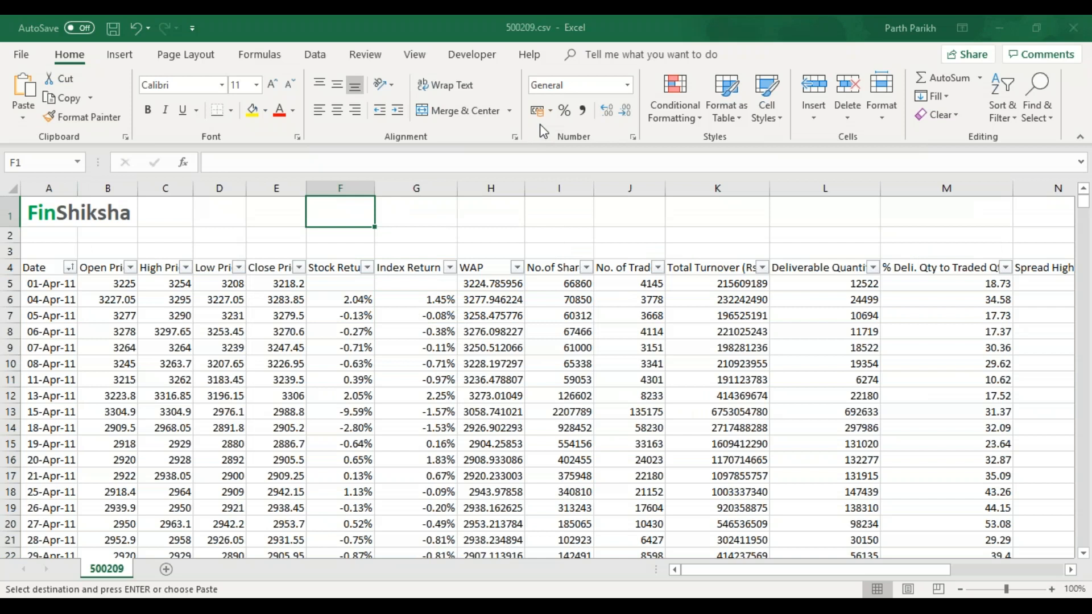
{"action": "left_click", "coordinate": [340, 213]}
{"action": "type", "text": "=ci"}
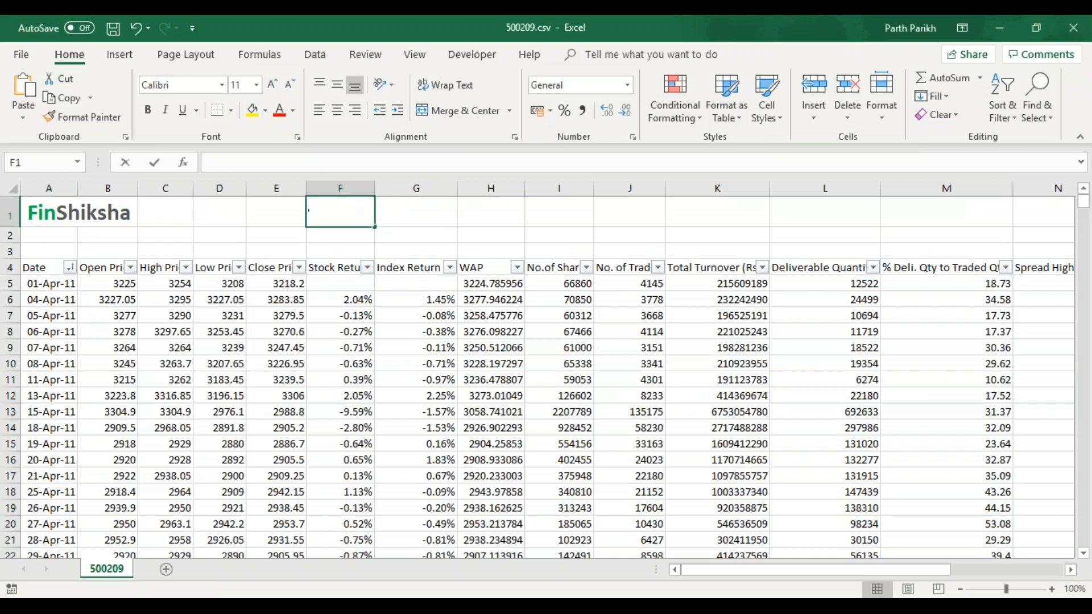
{"action": "key", "text": "BackSpace"}
{"action": "type", "text": "ov"}
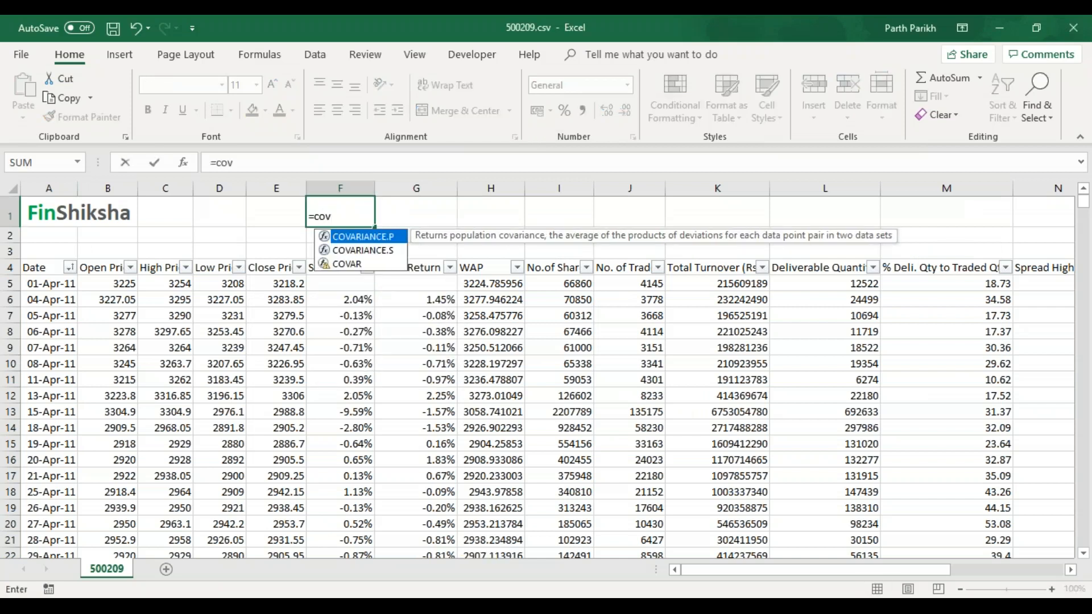
{"action": "key", "text": "Tab"}
{"action": "left_click", "coordinate": [351, 303]}
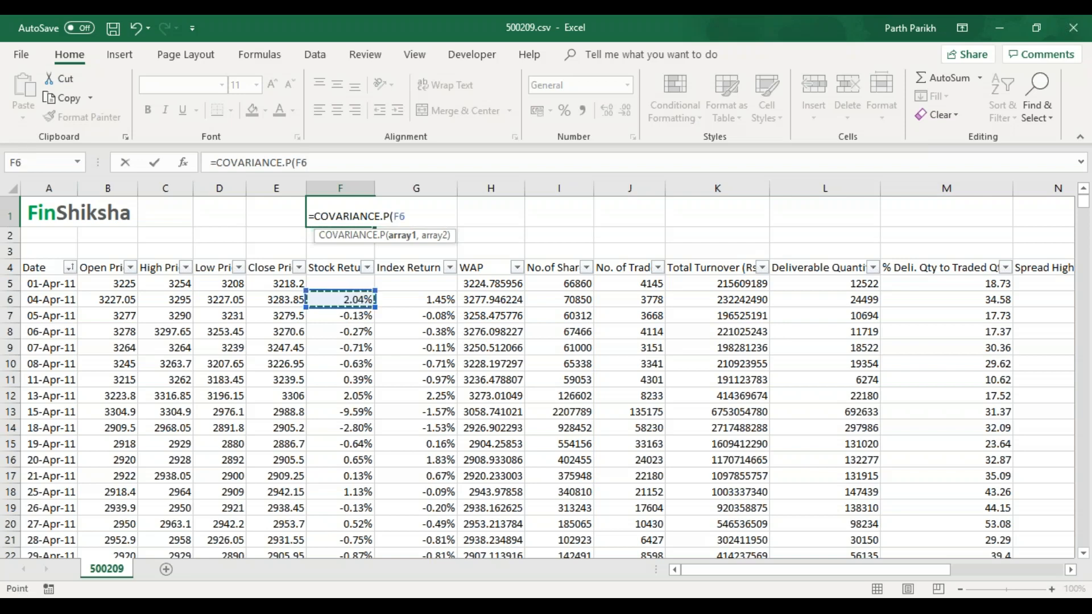
{"action": "key", "text": "ctrl+shift+Down"}
{"action": "type", "text": ","}
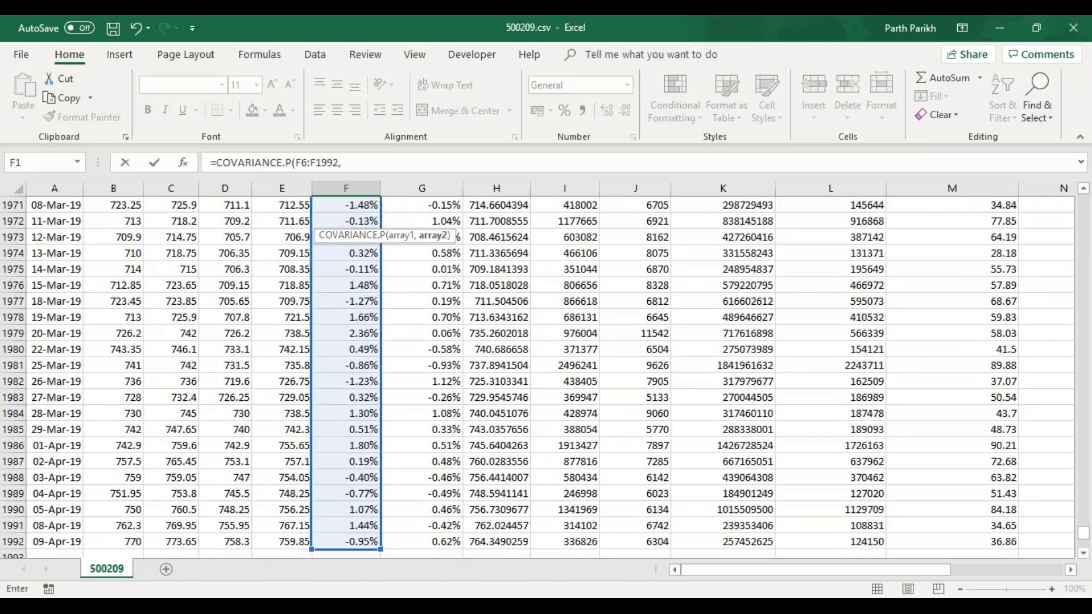
Step: Add the index returns G6:G1992 as the second array of the covariance formula and close the function
{"action": "key", "text": "Down"}
{"action": "key", "text": "Down"}
{"action": "key", "text": "Down"}
{"action": "key", "text": "Down"}
{"action": "key", "text": "Down"}
{"action": "key", "text": "Right"}
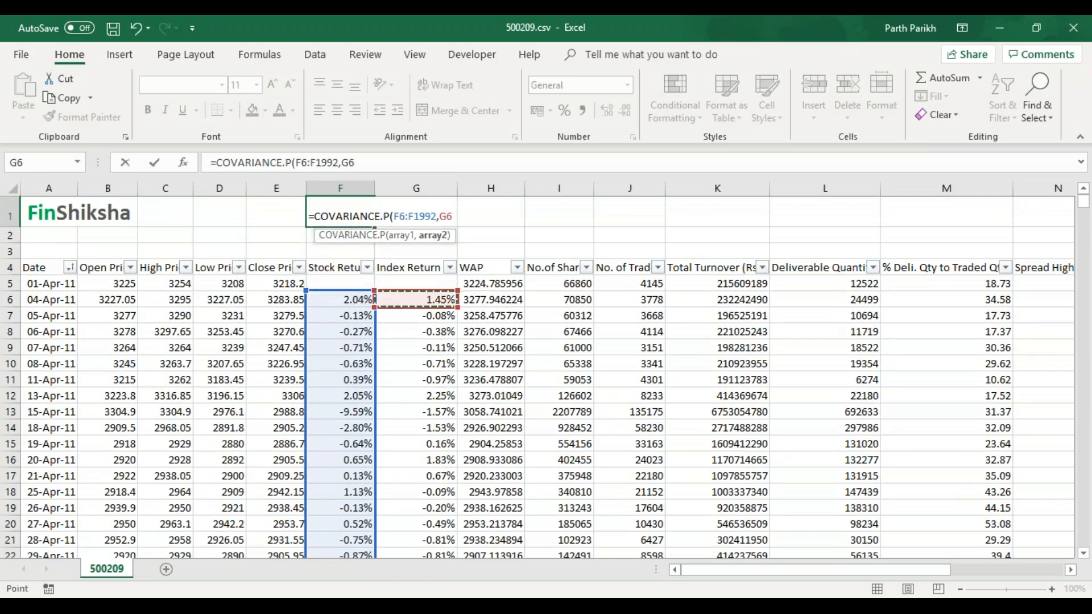
{"action": "key", "text": "ctrl+shift+Down"}
{"action": "type", "text": ")"}
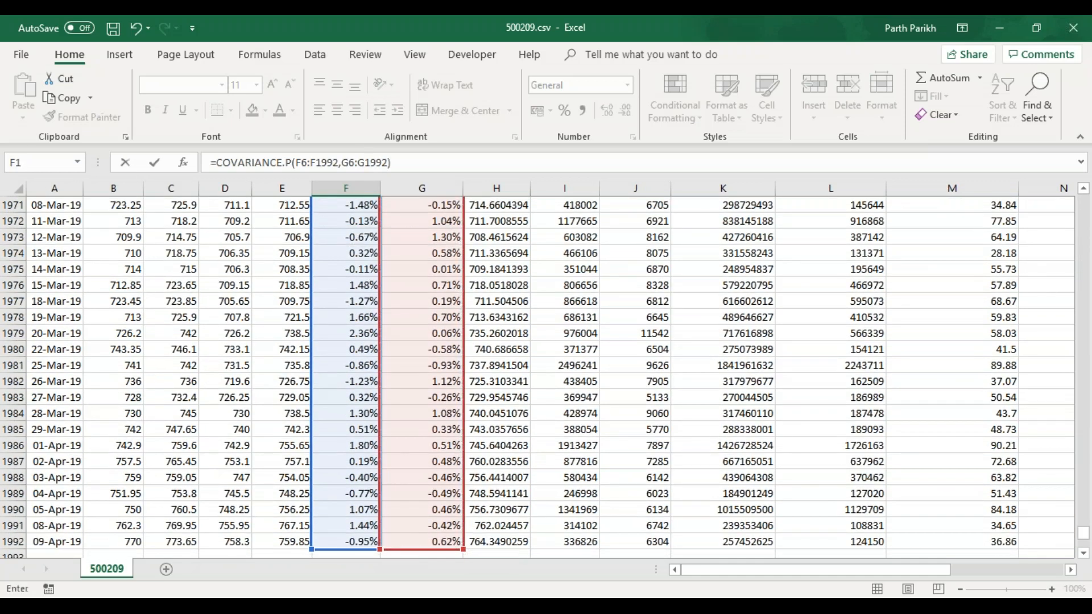
Step: Divide the covariance in F1 by VAR.P(G6:G1992), the variance of the index returns, and enter the formula
{"action": "type", "text": "/var.p"}
{"action": "key", "text": "Tab"}
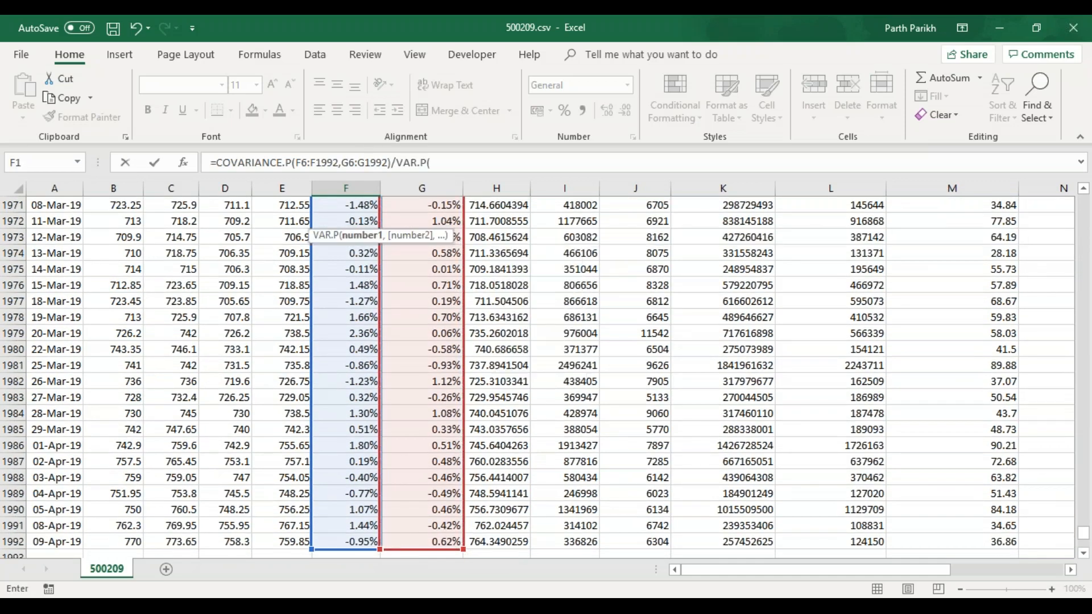
{"action": "key", "text": "Down"}
{"action": "key", "text": "Down"}
{"action": "key", "text": "Down"}
{"action": "key", "text": "Down"}
{"action": "key", "text": "Down"}
{"action": "key", "text": "Right"}
{"action": "key", "text": "ctrl+shift+Down"}
{"action": "type", "text": ")"}
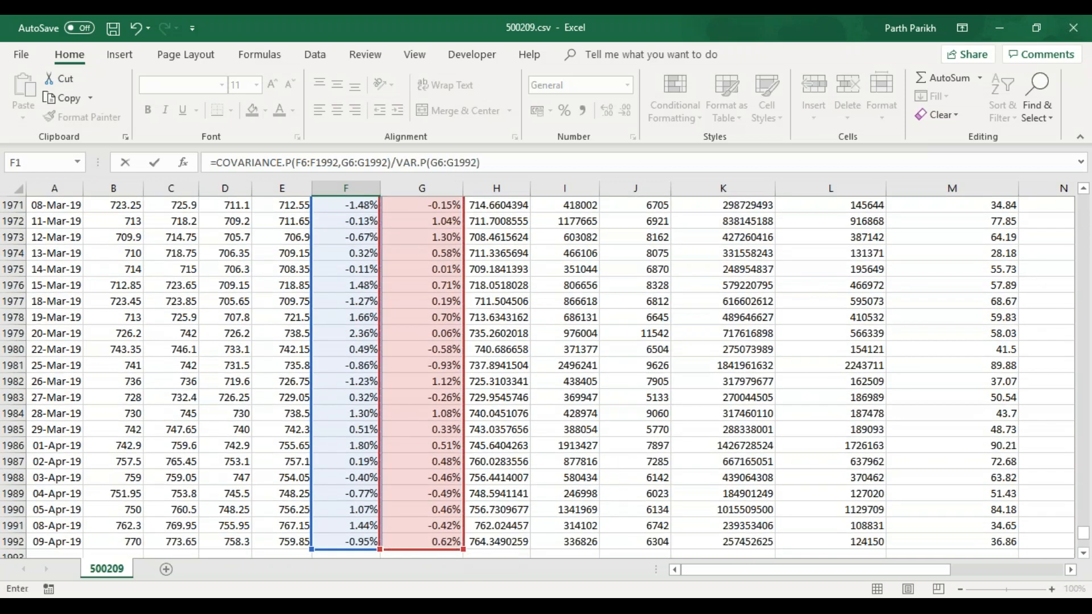
{"action": "key", "text": "ctrl+Return"}
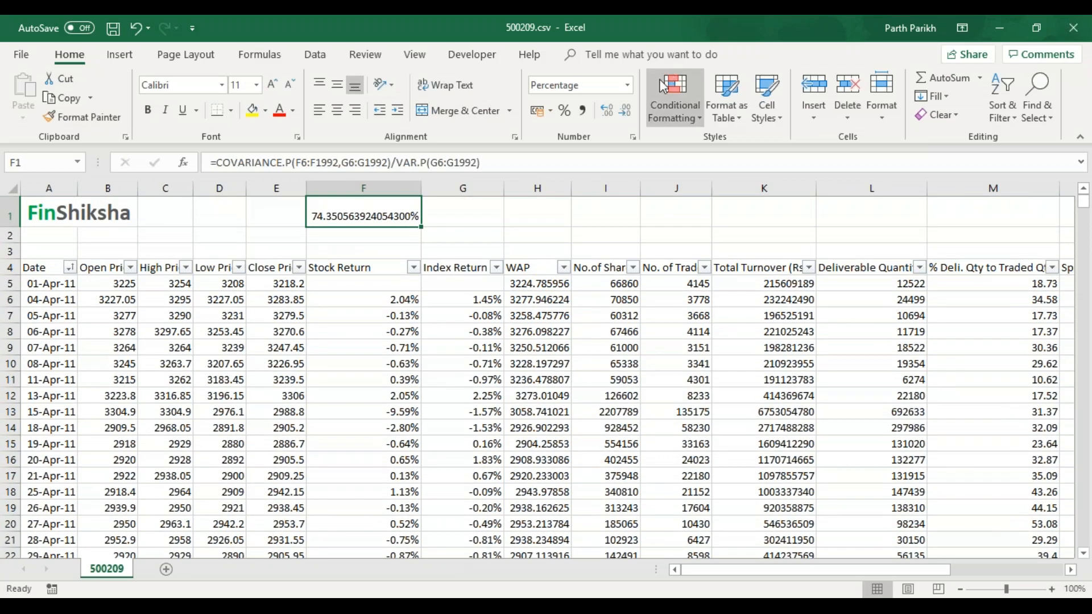
Step: Change F1 from percentage to General number format and reduce it to two decimal places
{"action": "left_click", "coordinate": [626, 86]}
{"action": "left_click", "coordinate": [589, 117]}
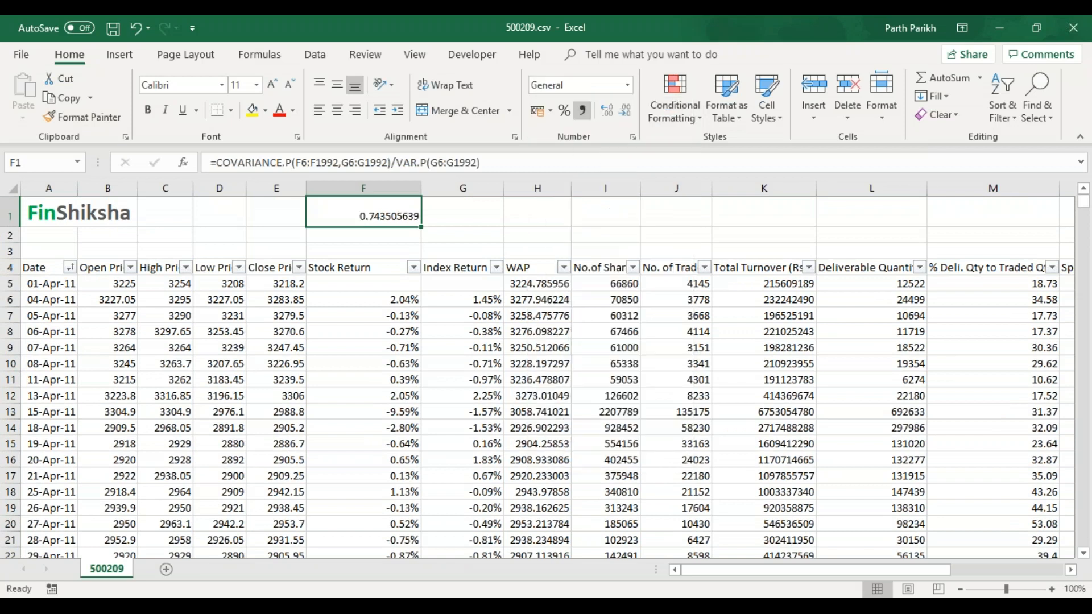
{"action": "left_click", "coordinate": [625, 117]}
{"action": "left_click", "coordinate": [626, 117]}
{"action": "left_click", "coordinate": [626, 116]}
{"action": "left_click", "coordinate": [625, 116]}
{"action": "left_click", "coordinate": [626, 117]}
{"action": "left_click", "coordinate": [626, 117]}
{"action": "left_click", "coordinate": [626, 117]}
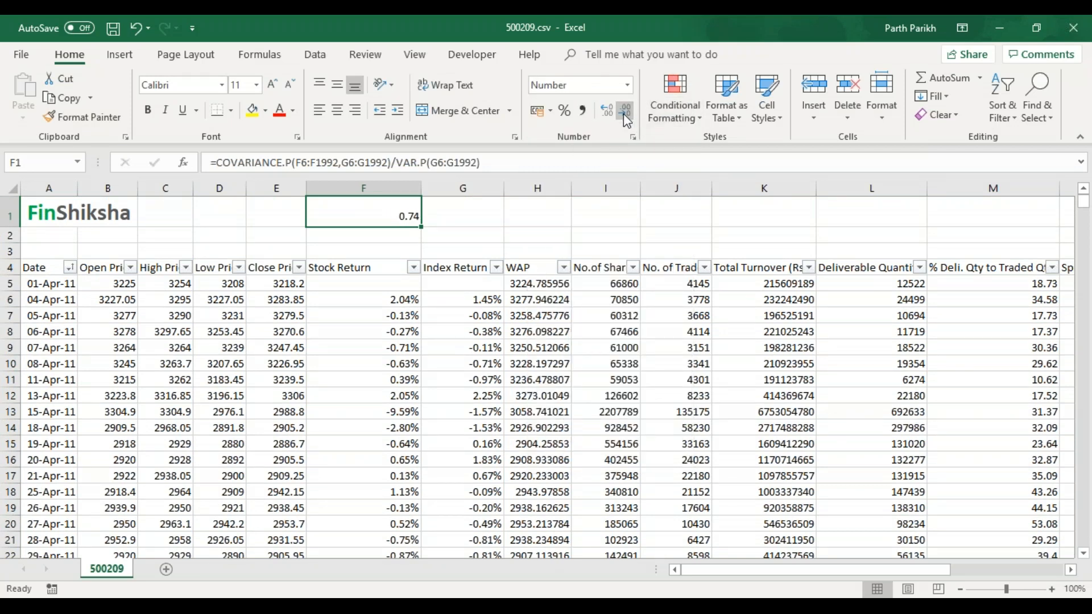
Step: Calculate the regression slope of stock returns on index returns in G1 with =SLOPE(F6:F1992,G6:G1992)
{"action": "left_click", "coordinate": [463, 215]}
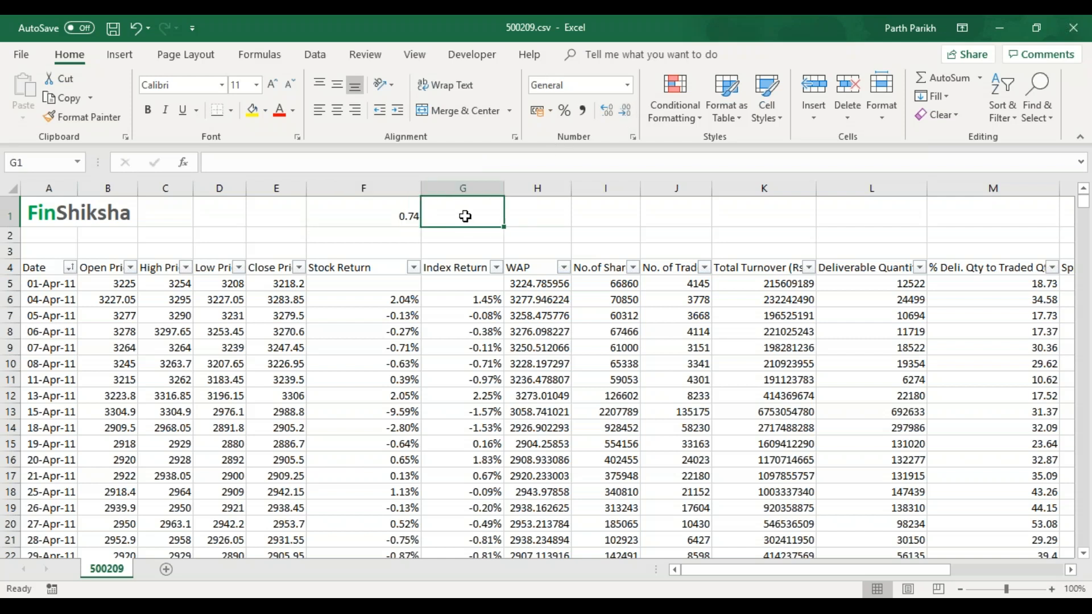
{"action": "type", "text": "=slop"}
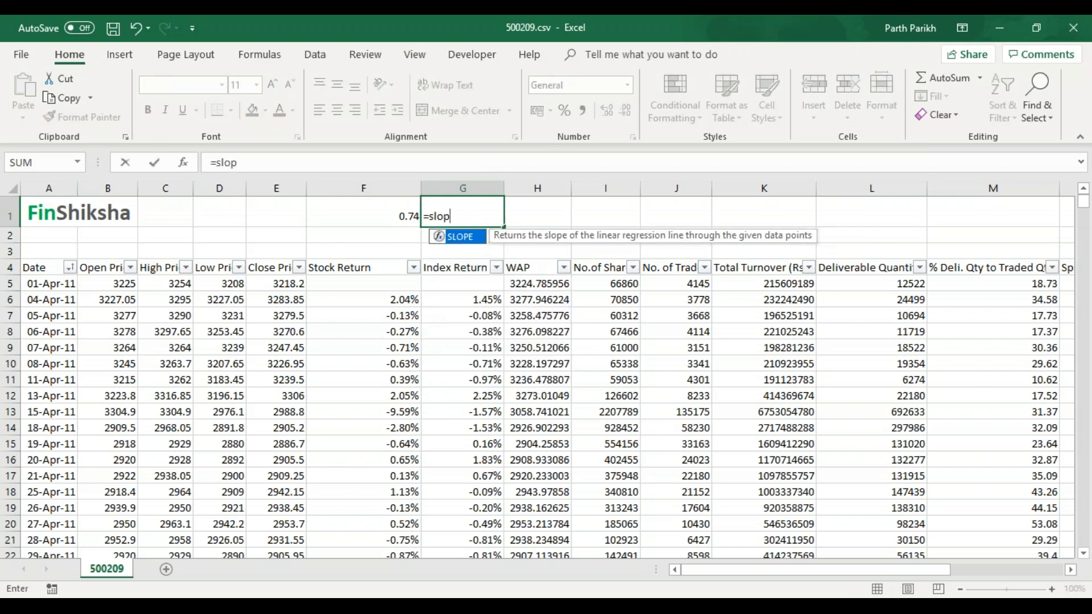
{"action": "key", "text": "Tab"}
{"action": "left_click", "coordinate": [404, 296]}
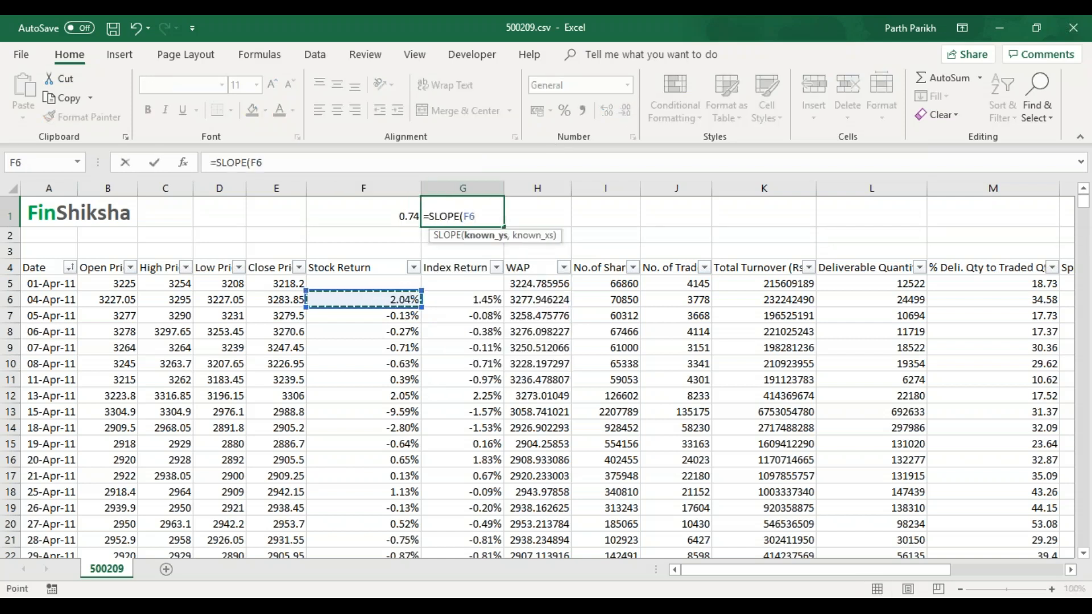
{"action": "key", "text": "ctrl+shift+Down"}
{"action": "type", "text": ","}
{"action": "key", "text": "ctrl+Up"}
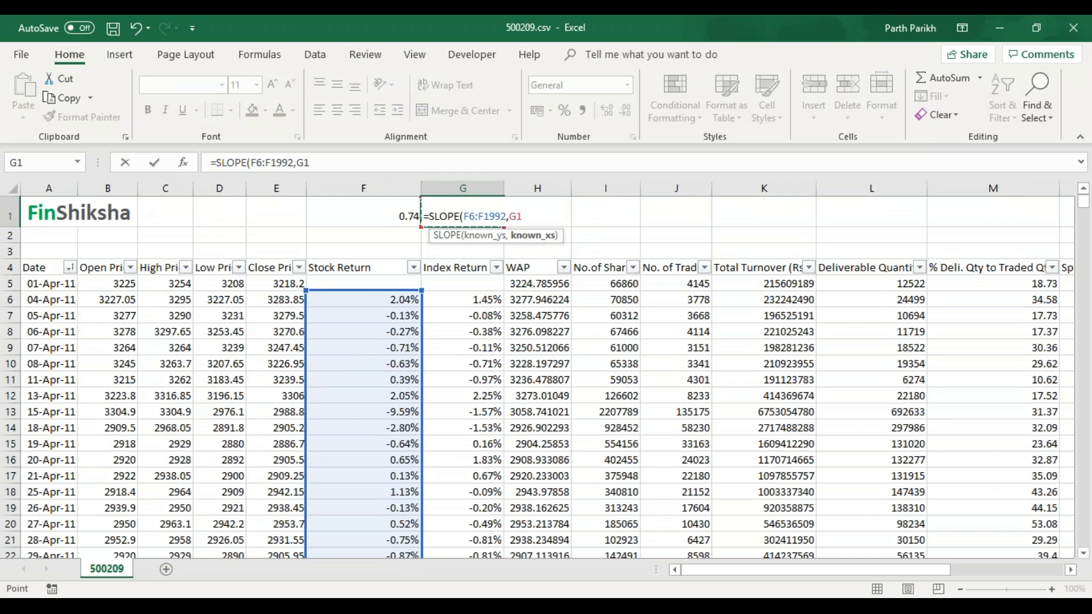
{"action": "left_click", "coordinate": [442, 299]}
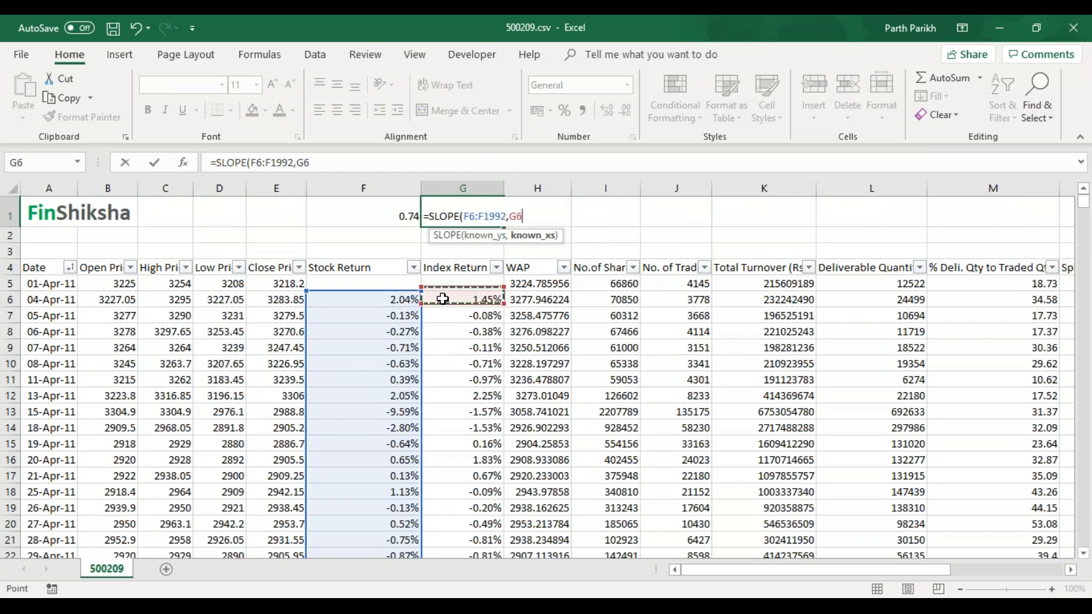
{"action": "key", "text": "ctrl+shift+Down"}
{"action": "key", "text": "Return"}
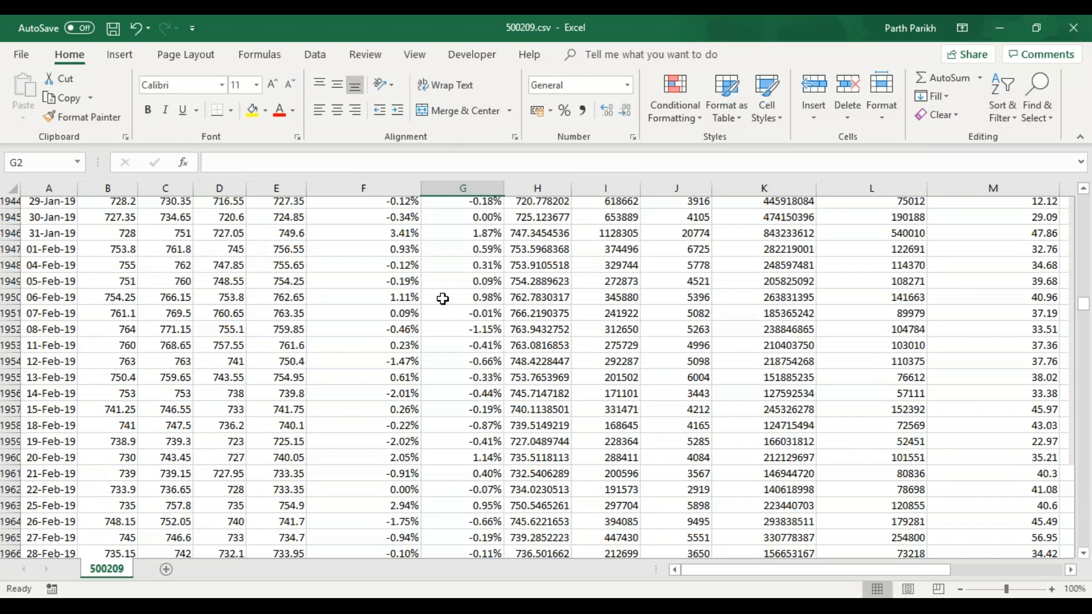
Step: Reduce the slope result in G1 to two decimal places
{"action": "key", "text": "Up"}
{"action": "left_click", "coordinate": [624, 113]}
{"action": "left_click", "coordinate": [624, 112]}
{"action": "left_click", "coordinate": [624, 112]}
{"action": "left_click", "coordinate": [624, 112]}
{"action": "left_click", "coordinate": [624, 112]}
{"action": "left_click", "coordinate": [624, 113]}
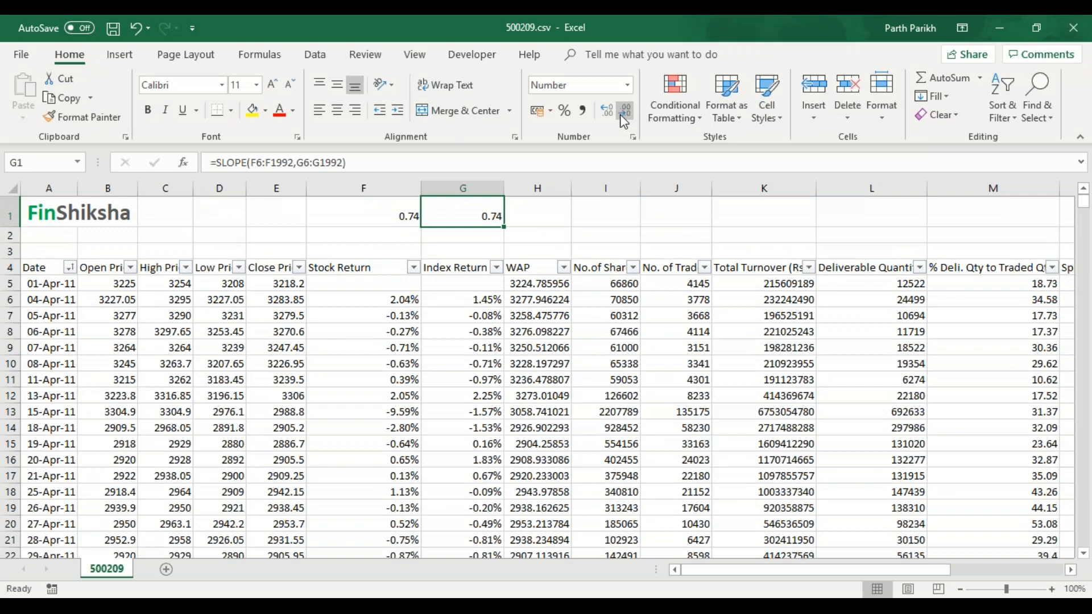
{"action": "left_click", "coordinate": [299, 332]}
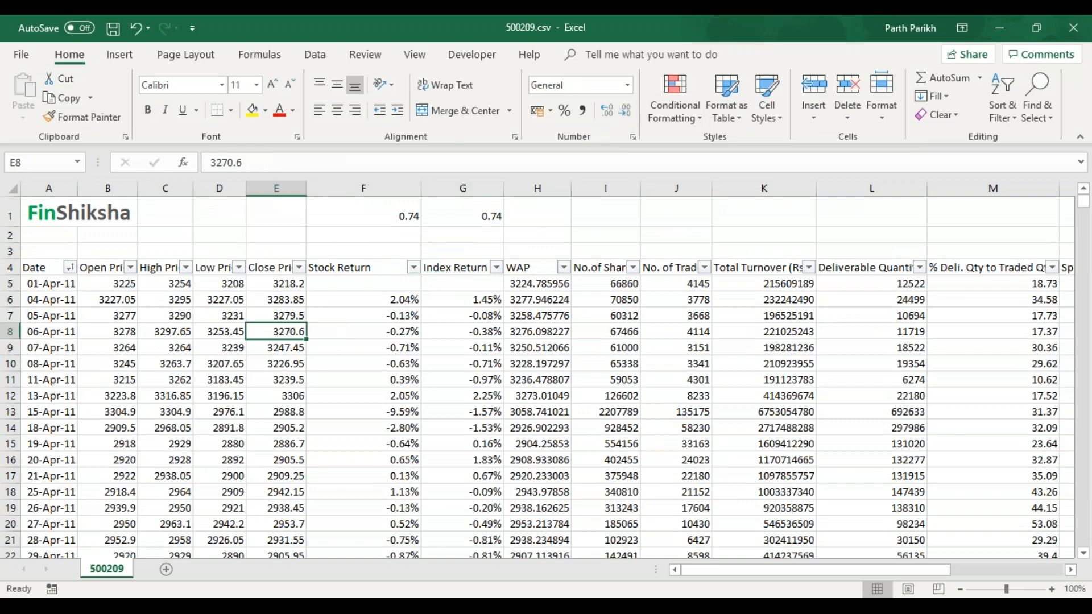
{"action": "key", "text": "ctrl+Down"}
{"action": "key", "text": "ctrl+Up"}
{"action": "key", "text": "ctrl+Up"}
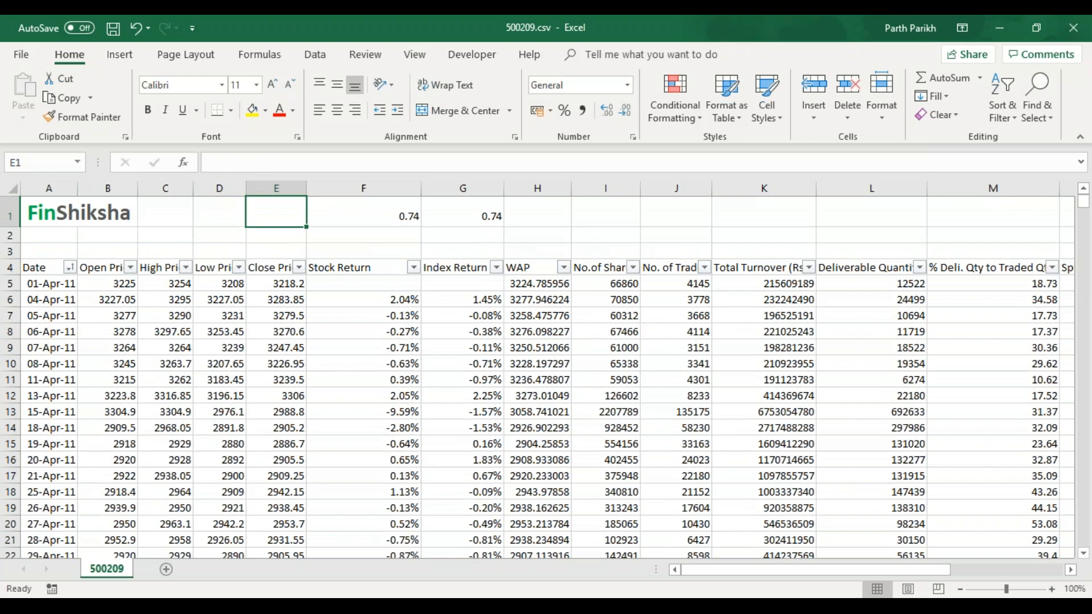
{"action": "left_click", "coordinate": [392, 301]}
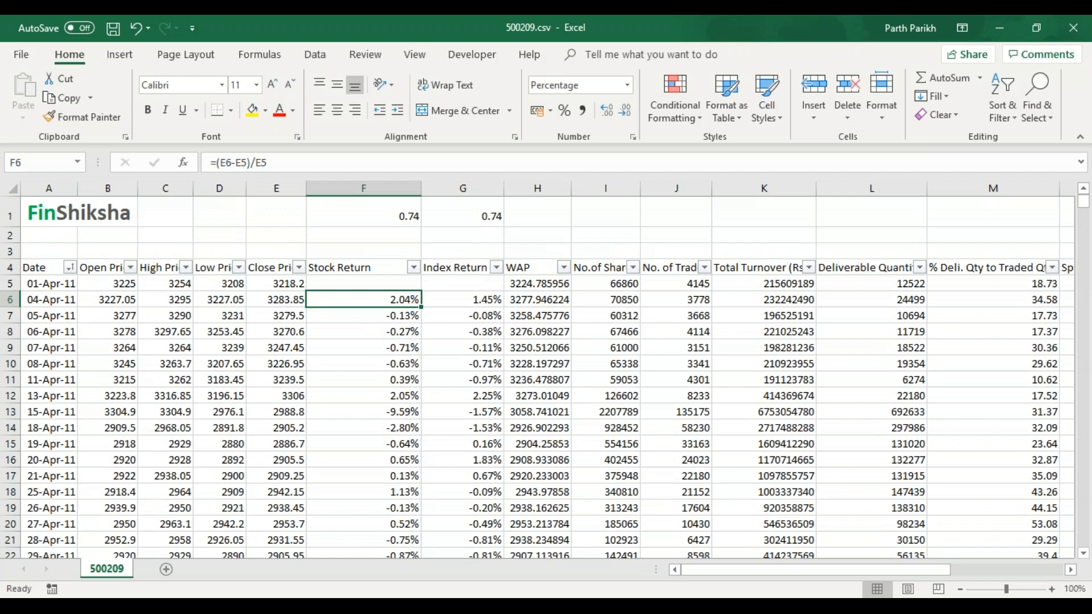
Step: Increase the two results in F1:G1 to seven decimal places for a closer comparison
{"action": "left_click_drag", "start_coordinate": [401, 226], "coordinate": [493, 216]}
{"action": "left_click", "coordinate": [607, 109]}
{"action": "left_click", "coordinate": [608, 109]}
{"action": "left_click", "coordinate": [608, 109]}
{"action": "left_click", "coordinate": [608, 110]}
{"action": "left_click", "coordinate": [608, 109]}
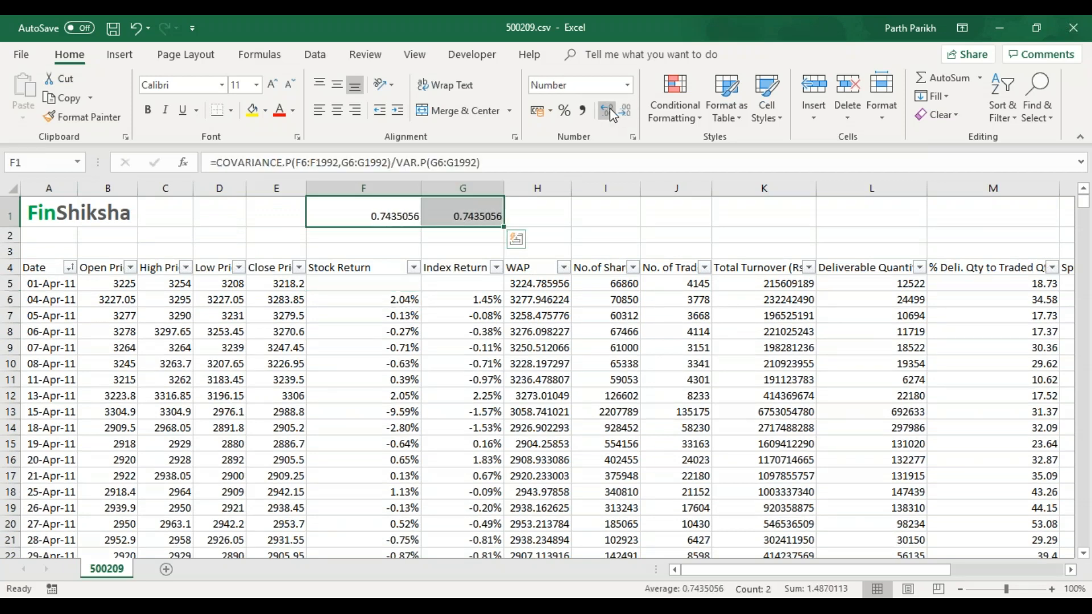
Step: Highlight stock returns in F6:F1992 that are less than -50% with Light Red Fill with Dark Red Text
{"action": "left_click", "coordinate": [412, 303]}
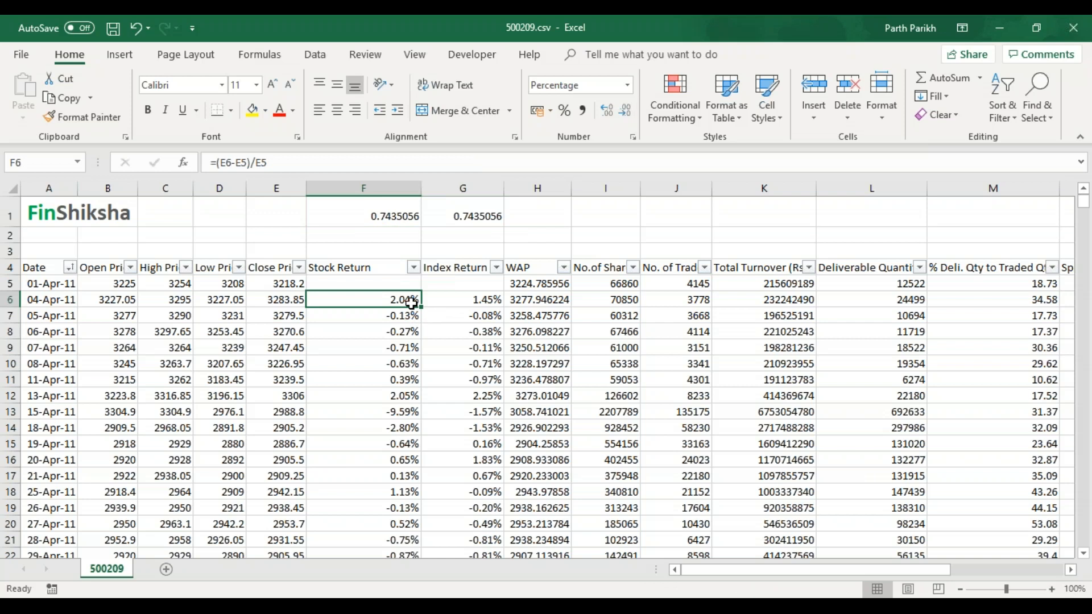
{"action": "key", "text": "ctrl+shift+Down"}
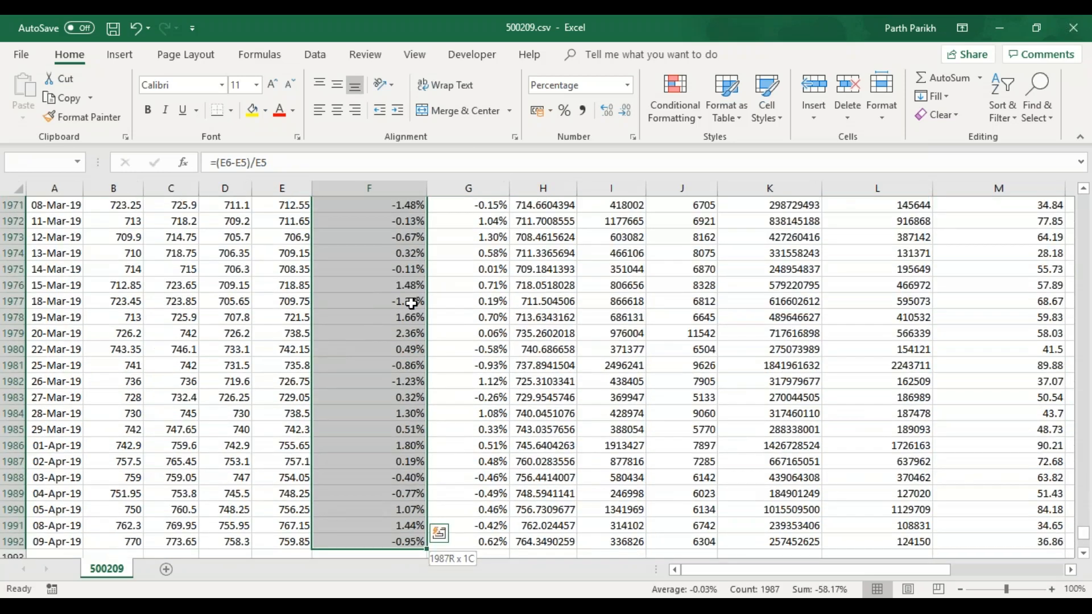
{"action": "left_click", "coordinate": [683, 119]}
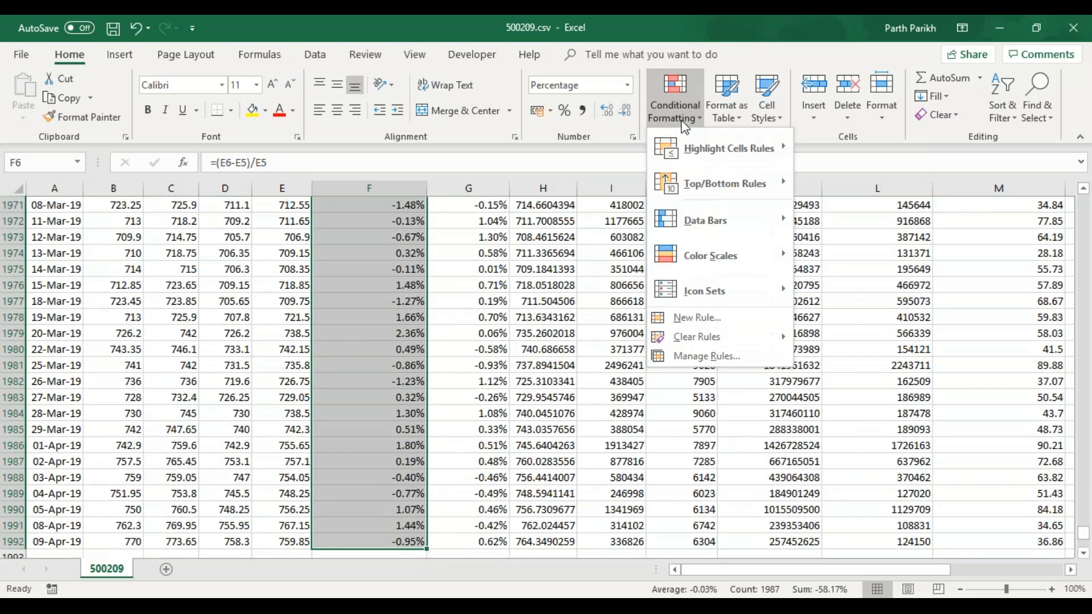
{"action": "mouse_move", "coordinate": [695, 152]}
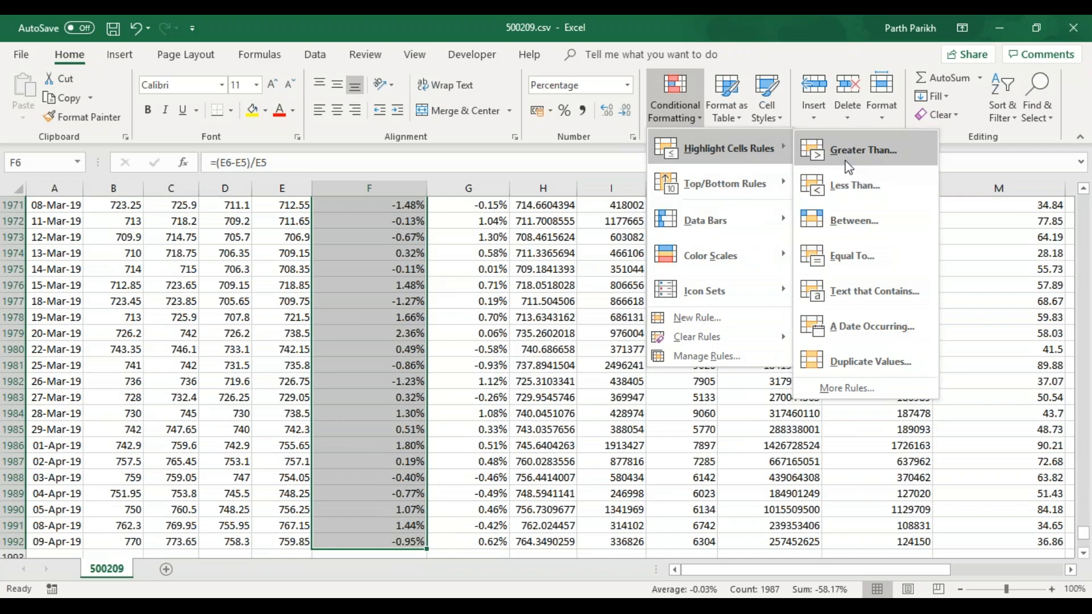
{"action": "left_click", "coordinate": [844, 179]}
{"action": "type", "text": "50"}
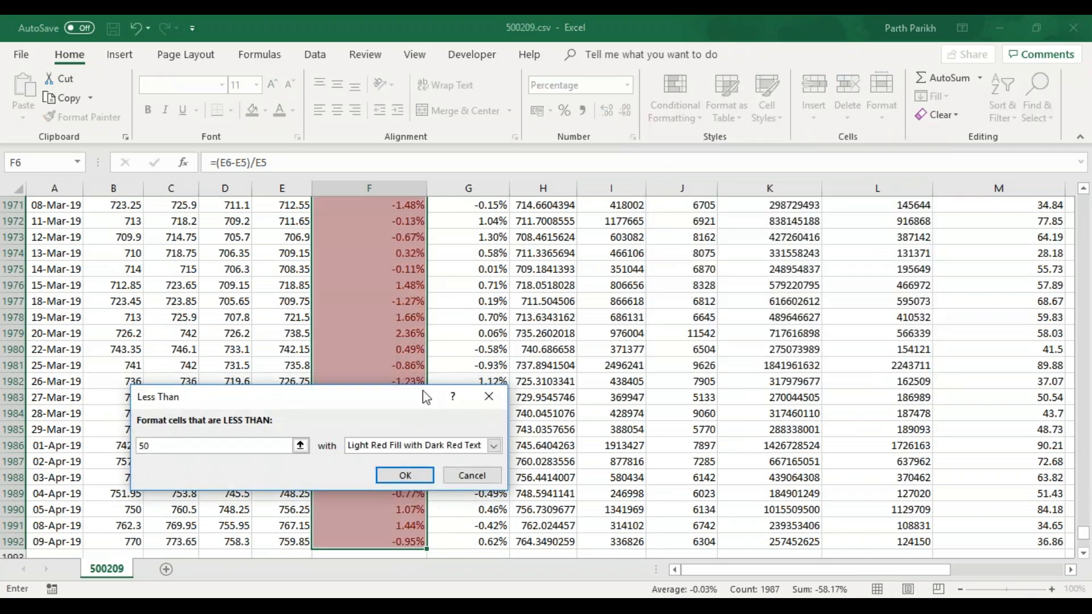
{"action": "key", "text": "Home"}
{"action": "type", "text": "-"}
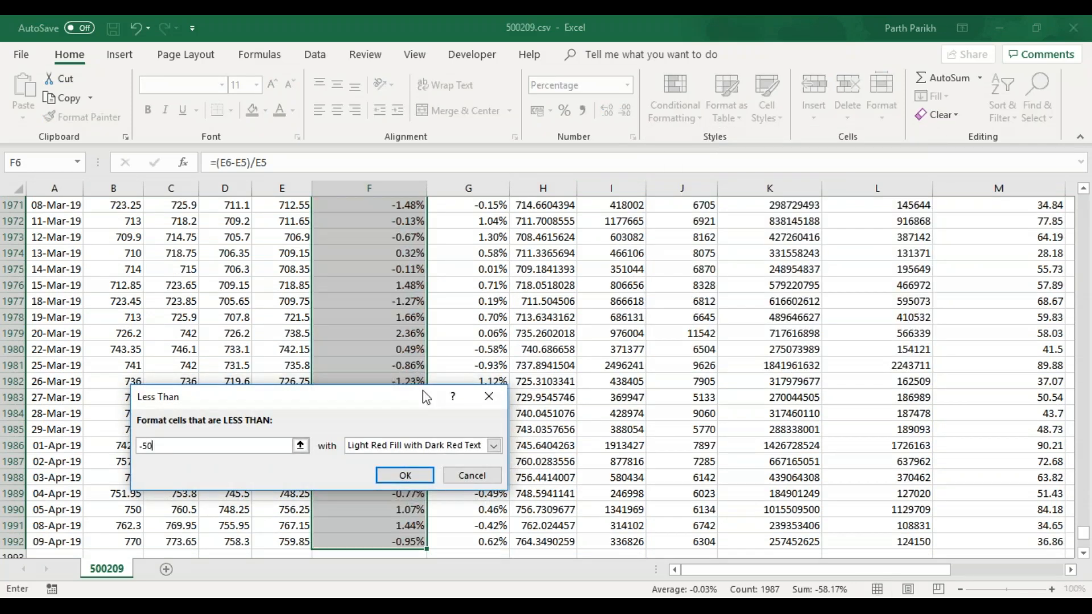
{"action": "type", "text": "%"}
{"action": "left_click", "coordinate": [420, 476]}
Step: Examine the Stock Return column from the first rows downward for highlighted extreme drops
{"action": "key", "text": "Up"}
{"action": "key", "text": "Up"}
{"action": "key", "text": "Up"}
{"action": "key", "text": "Up"}
{"action": "key", "text": "Down"}
{"action": "key", "text": "Down"}
{"action": "key", "text": "Down"}
{"action": "key", "text": "Down"}
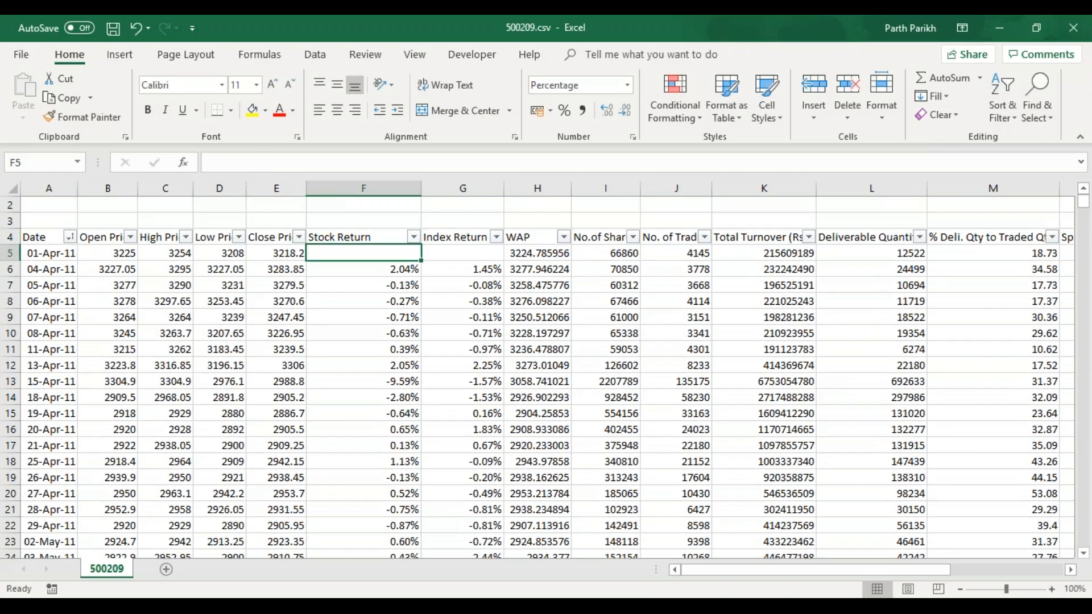
{"action": "key", "text": "Page_Down"}
{"action": "key", "text": "Page_Down"}
{"action": "key", "text": "Page_Down"}
{"action": "key", "text": "Page_Down"}
{"action": "key", "text": "Page_Down"}
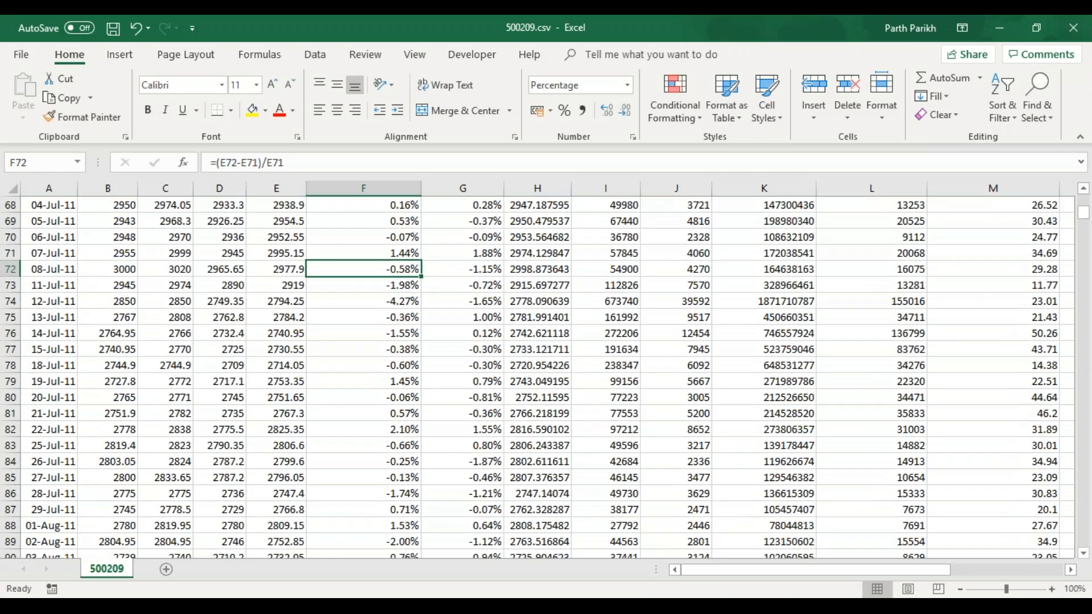
{"action": "key", "text": "Page_Down"}
{"action": "key", "text": "Page_Down"}
{"action": "key", "text": "Page_Down"}
{"action": "key", "text": "Page_Down"}
{"action": "key", "text": "Page_Down"}
{"action": "key", "text": "Page_Down"}
{"action": "key", "text": "Page_Down"}
{"action": "key", "text": "Page_Down"}
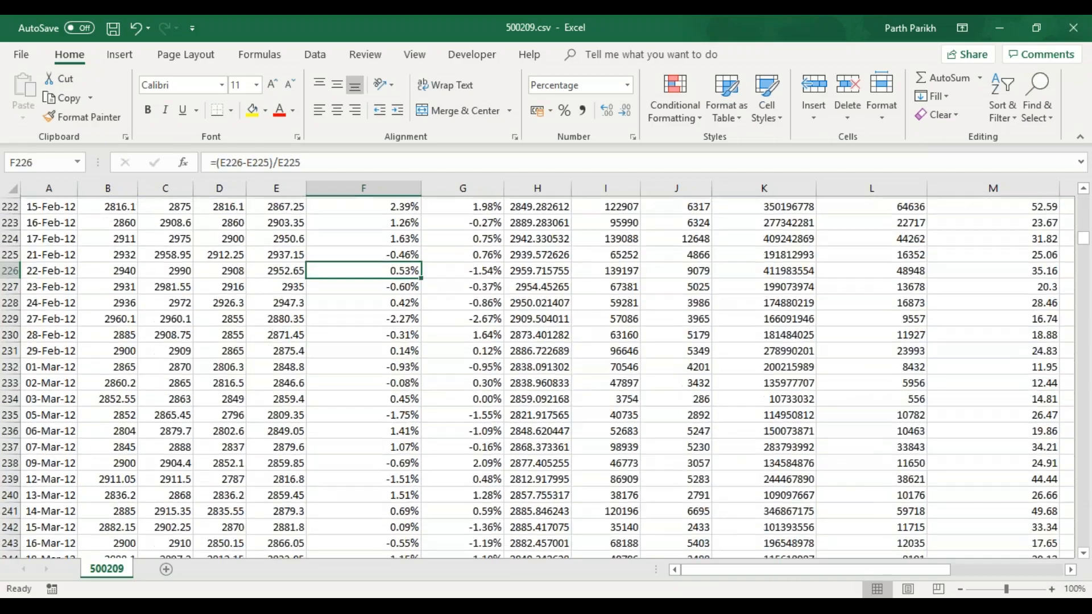
{"action": "key", "text": "Page_Down"}
{"action": "key", "text": "Page_Down"}
{"action": "key", "text": "Page_Down"}
{"action": "key", "text": "Page_Down"}
{"action": "key", "text": "Page_Down"}
{"action": "key", "text": "Page_Down"}
{"action": "key", "text": "Page_Down"}
{"action": "key", "text": "Page_Down"}
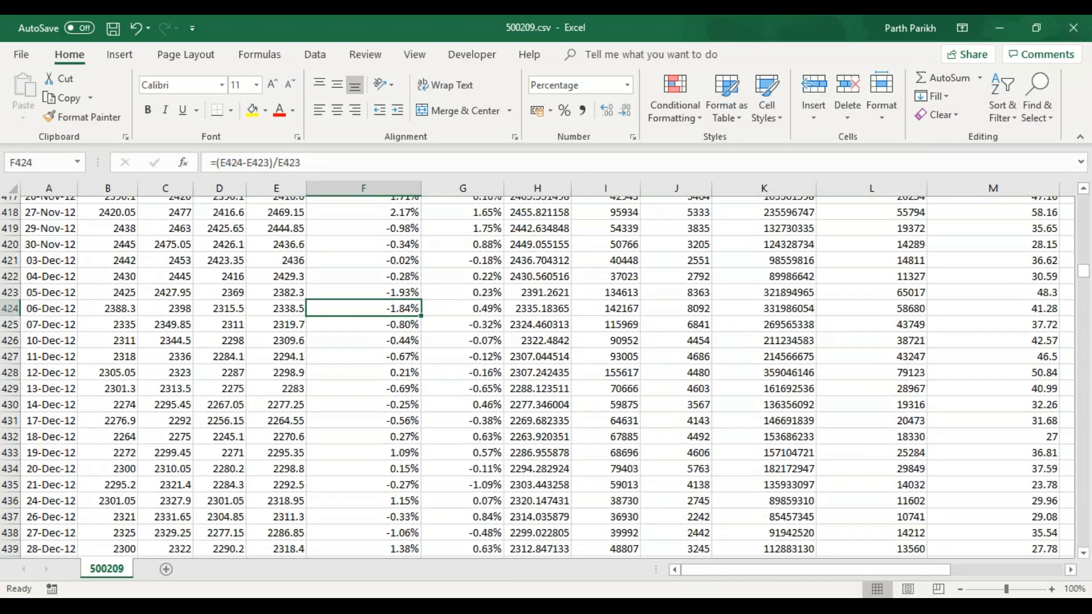
{"action": "key", "text": "Page_Down"}
{"action": "key", "text": "Page_Down"}
{"action": "key", "text": "Page_Down"}
{"action": "key", "text": "Page_Down"}
{"action": "key", "text": "Page_Down"}
{"action": "key", "text": "Page_Down"}
{"action": "key", "text": "Page_Down"}
{"action": "key", "text": "Page_Down"}
{"action": "key", "text": "Page_Down"}
{"action": "key", "text": "Page_Down"}
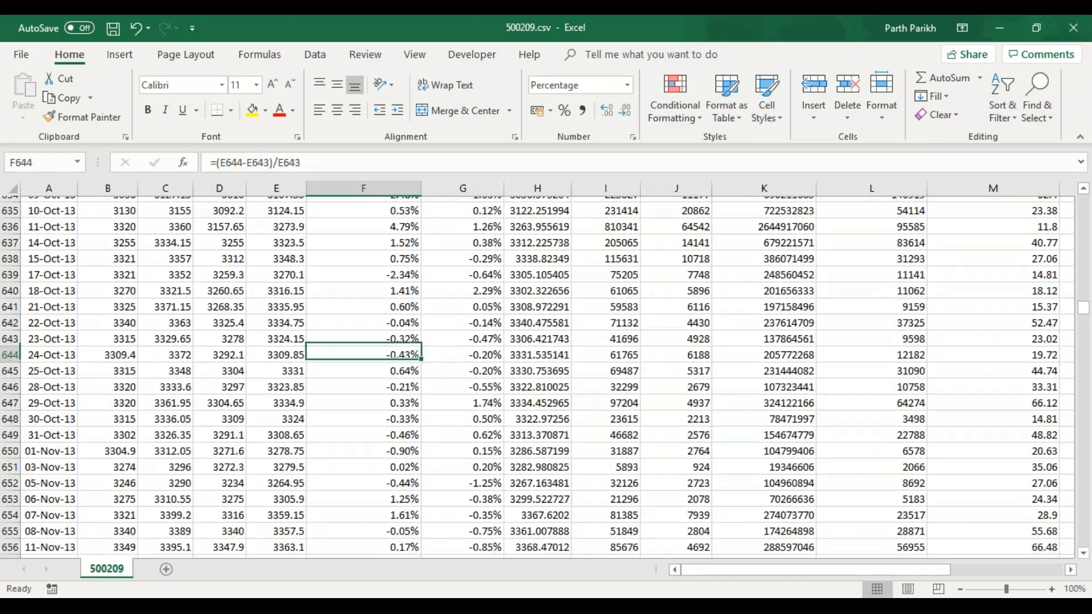
{"action": "key", "text": "Page_Down"}
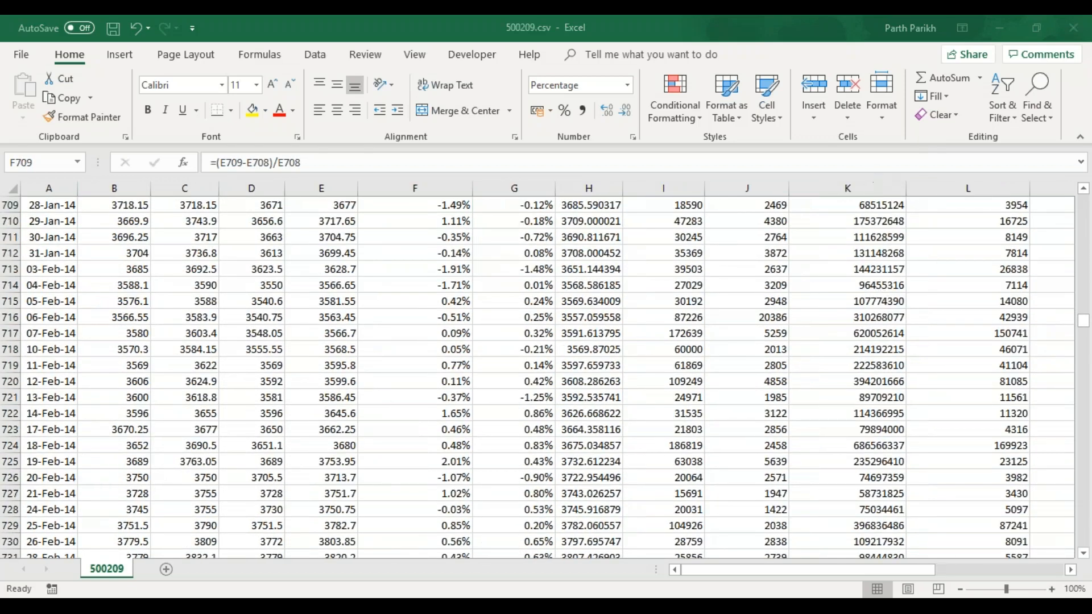
{"action": "left_click", "coordinate": [454, 210]}
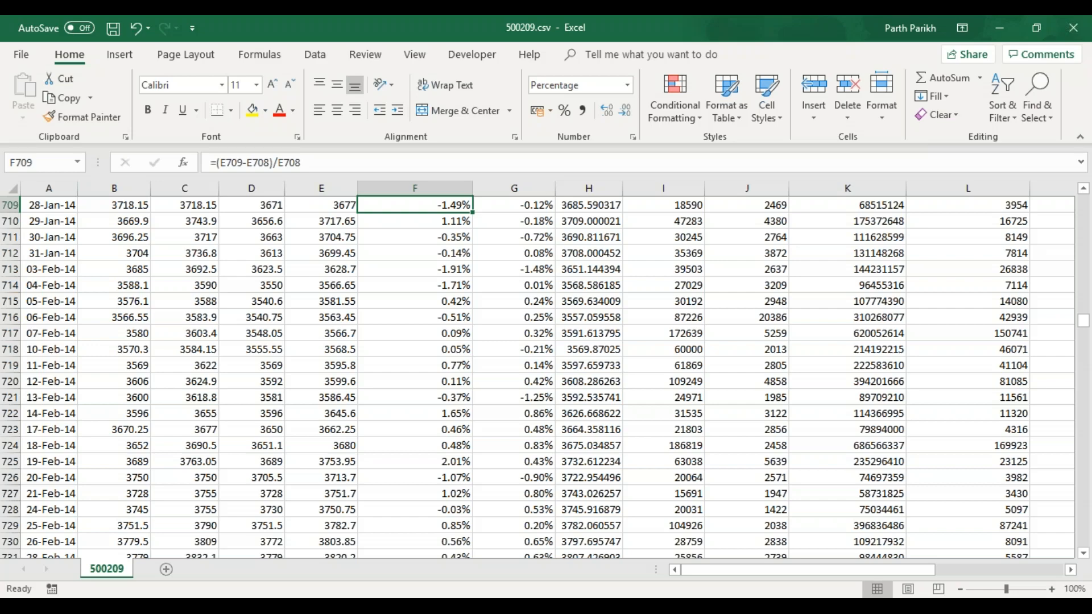
{"action": "key", "text": "Page_Down"}
{"action": "key", "text": "Page_Down"}
{"action": "key", "text": "Page_Down"}
{"action": "key", "text": "Page_Down"}
{"action": "key", "text": "Page_Down"}
{"action": "key", "text": "Page_Down"}
{"action": "key", "text": "Page_Down"}
{"action": "key", "text": "Page_Down"}
{"action": "key", "text": "Page_Down"}
{"action": "key", "text": "Page_Down"}
{"action": "key", "text": "Page_Up"}
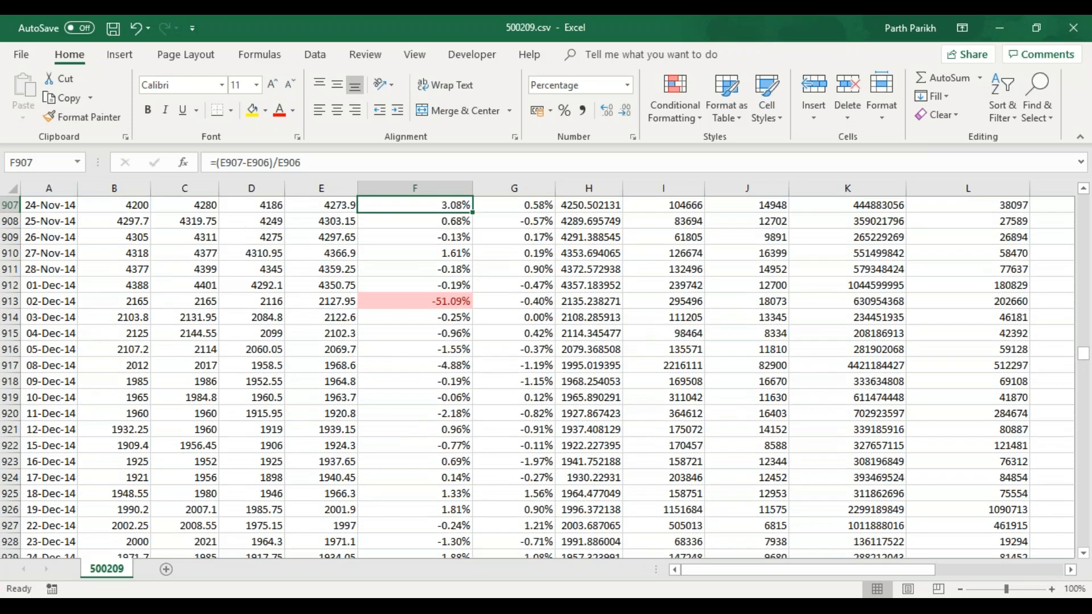
Step: Copy the close prices from E913 down to the last row and paste them into column D starting at D913
{"action": "left_click", "coordinate": [341, 284]}
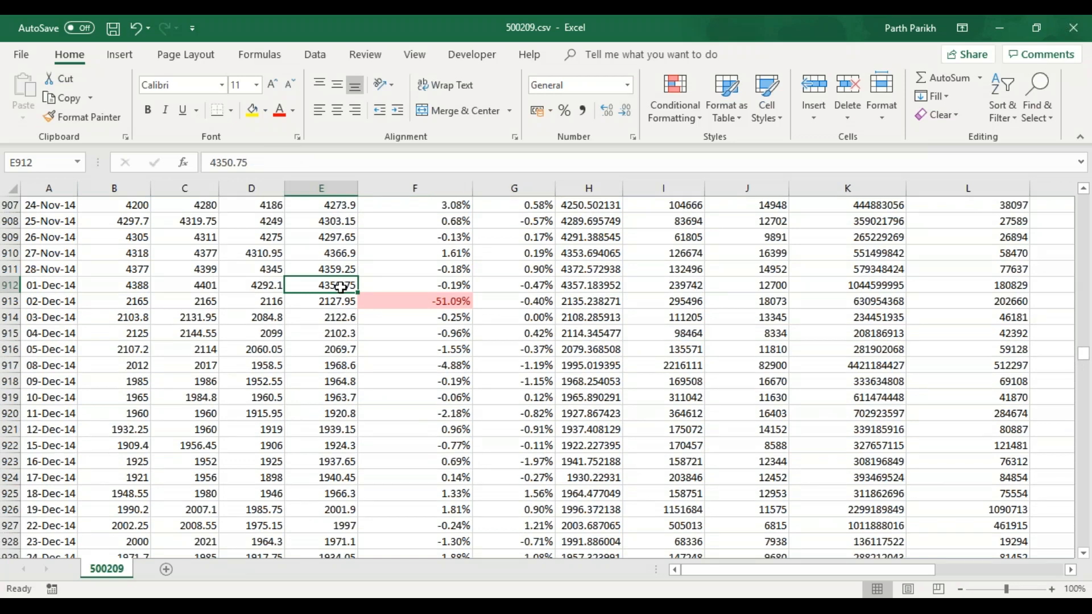
{"action": "left_click", "coordinate": [335, 301]}
{"action": "key", "text": "ctrl+shift+Down"}
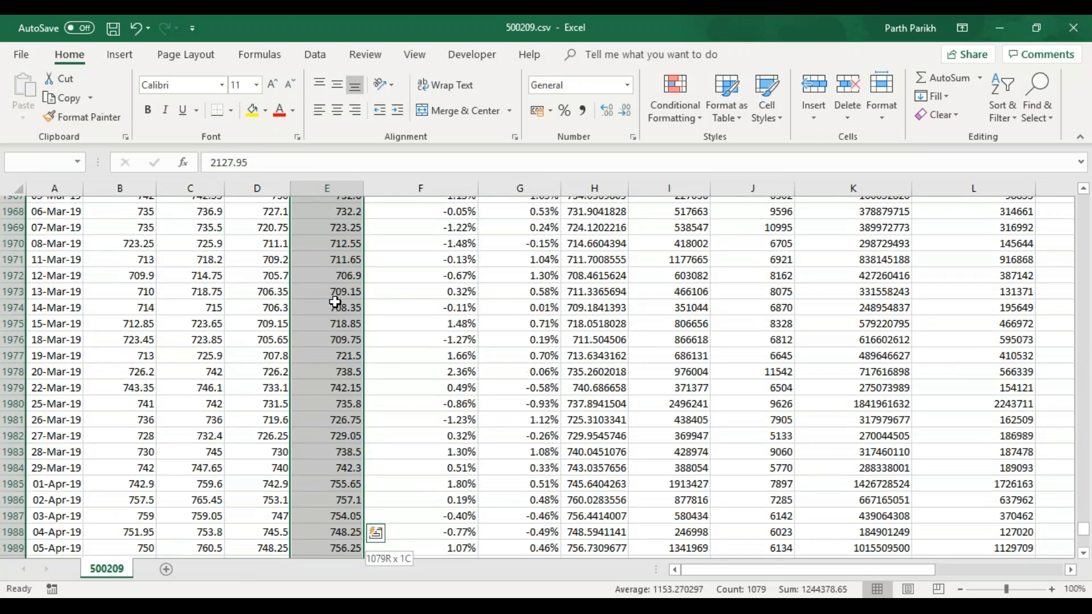
{"action": "key", "text": "ctrl+c"}
{"action": "key", "text": "Up"}
{"action": "key", "text": "Down"}
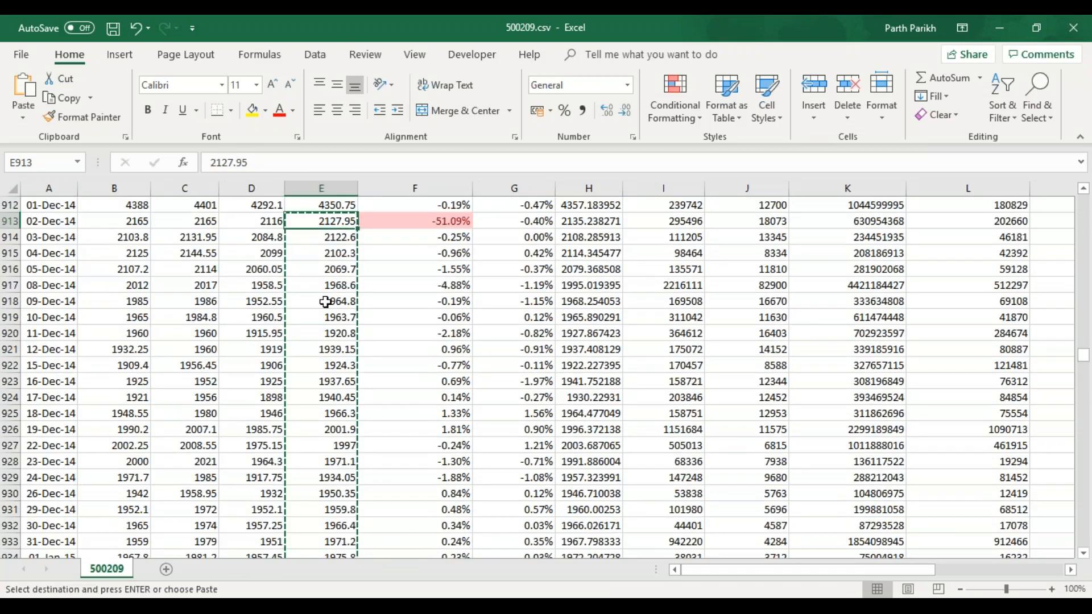
{"action": "left_click", "coordinate": [267, 221]}
{"action": "right_click", "coordinate": [274, 221]}
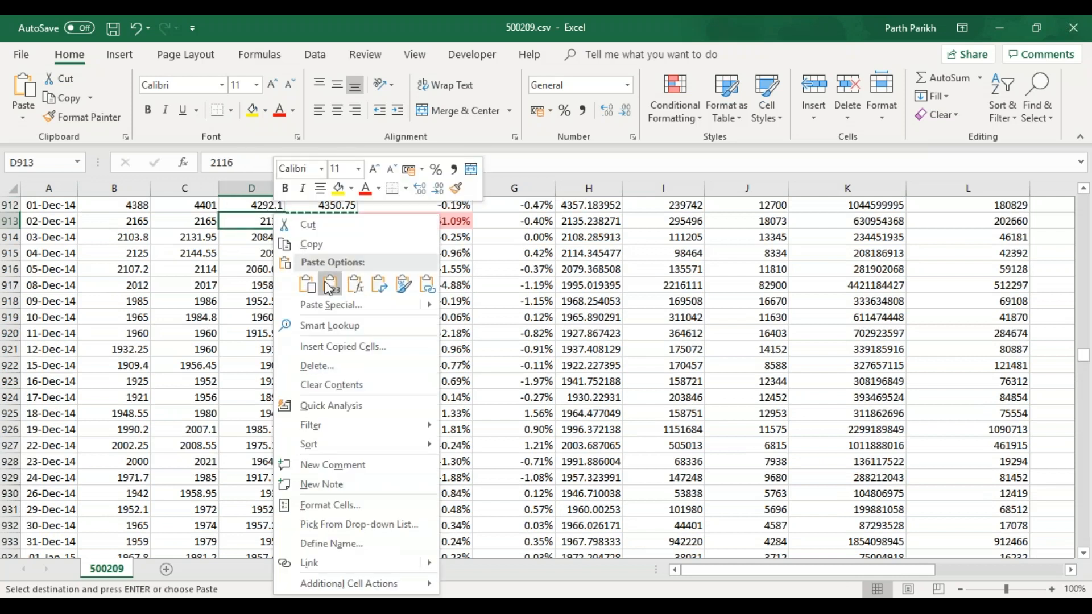
{"action": "left_click", "coordinate": [308, 284]}
{"action": "key", "text": "Escape"}
Step: Enter =D913*2 in E913 and fill the formula down the rest of the close price column
{"action": "left_click", "coordinate": [339, 220]}
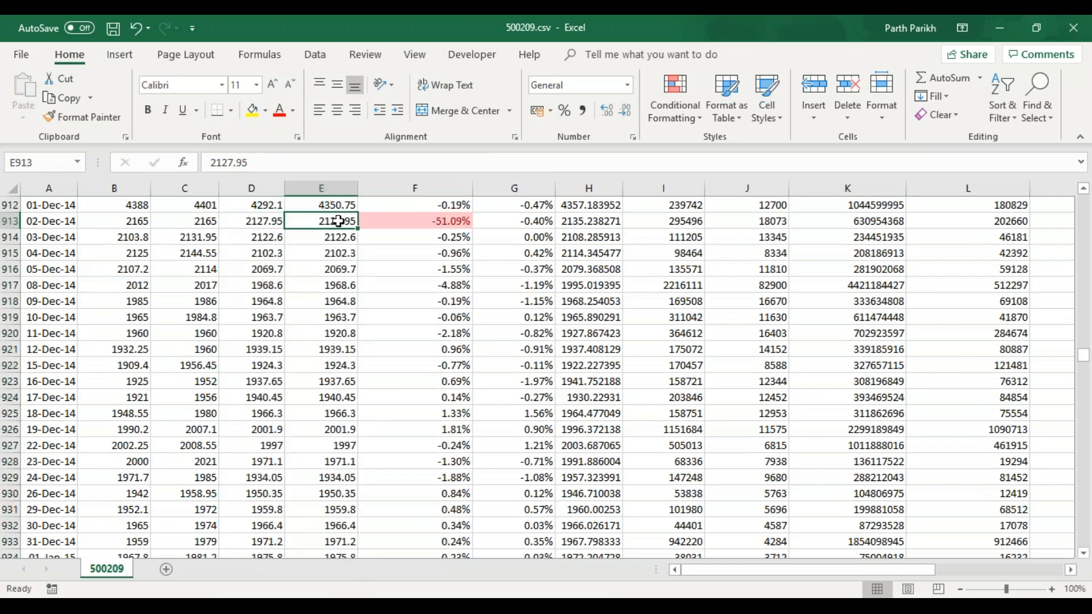
{"action": "type", "text": "="}
{"action": "key", "text": "Left"}
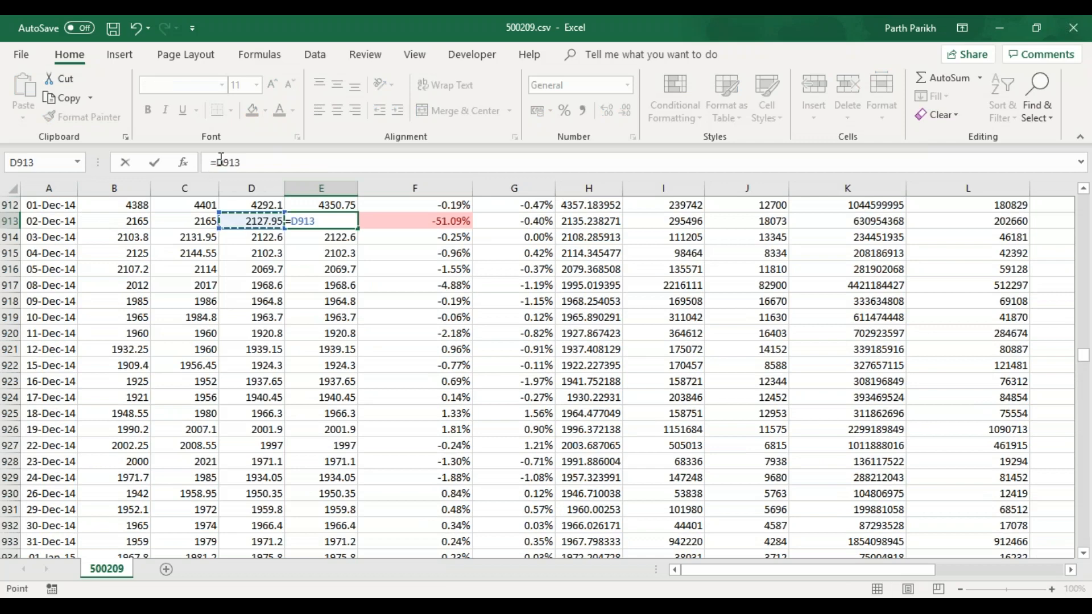
{"action": "type", "text": "*2"}
{"action": "key", "text": "Return"}
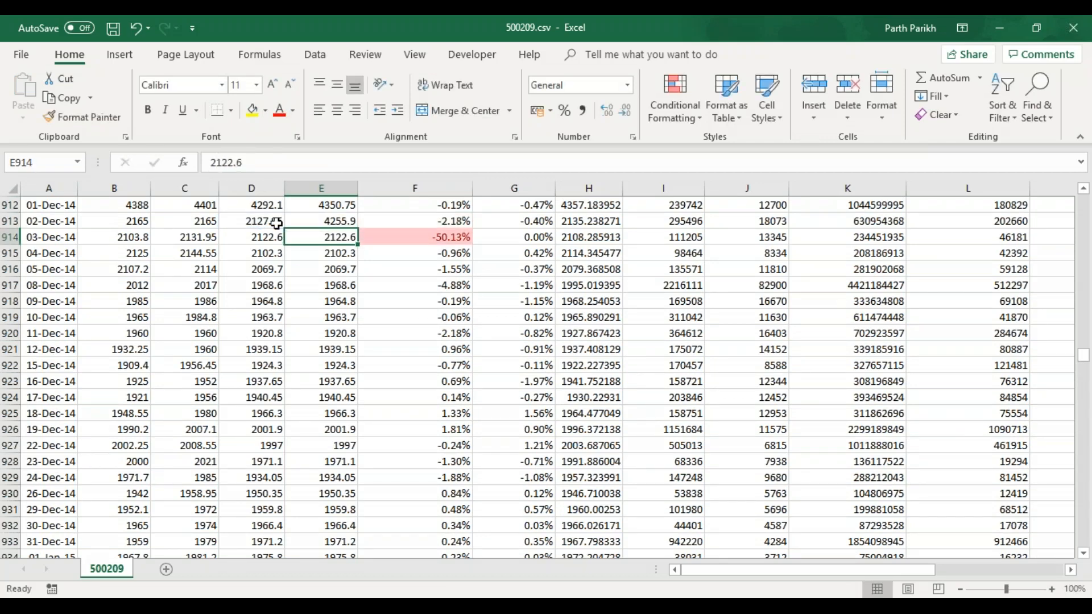
{"action": "left_click", "coordinate": [340, 223]}
{"action": "double_click", "coordinate": [358, 229]}
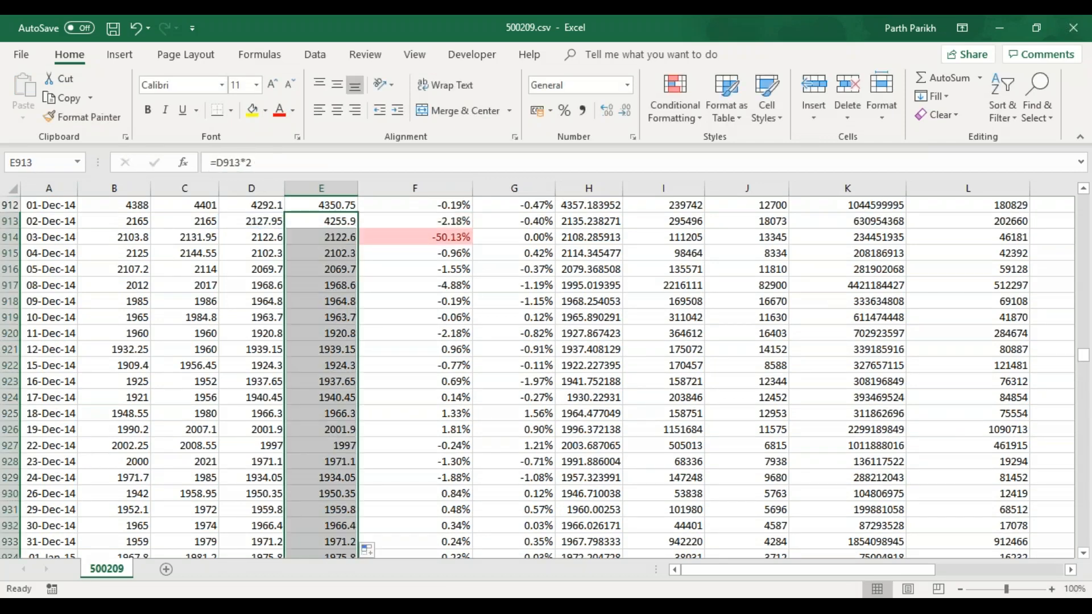
Step: Examine the stock returns below row 914 for the next highlighted drop
{"action": "left_click", "coordinate": [429, 252]}
{"action": "key", "text": "Page_Down"}
{"action": "key", "text": "Page_Down"}
{"action": "key", "text": "Page_Down"}
{"action": "key", "text": "Page_Down"}
{"action": "key", "text": "Page_Down"}
{"action": "key", "text": "Page_Down"}
{"action": "key", "text": "Page_Down"}
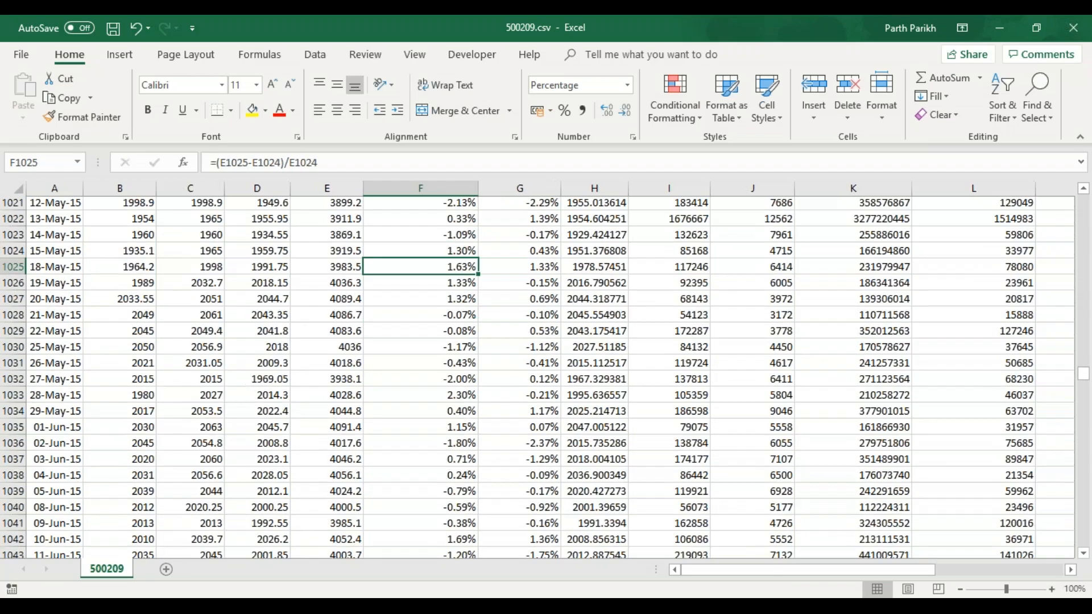
{"action": "scroll", "coordinate": [418, 245], "scroll_direction": "up", "scroll_amount": 4}
Step: Copy the adjusted prices from E1045 down and paste them as values into column D from D1045, doubling the close prices again
{"action": "left_click", "coordinate": [348, 220]}
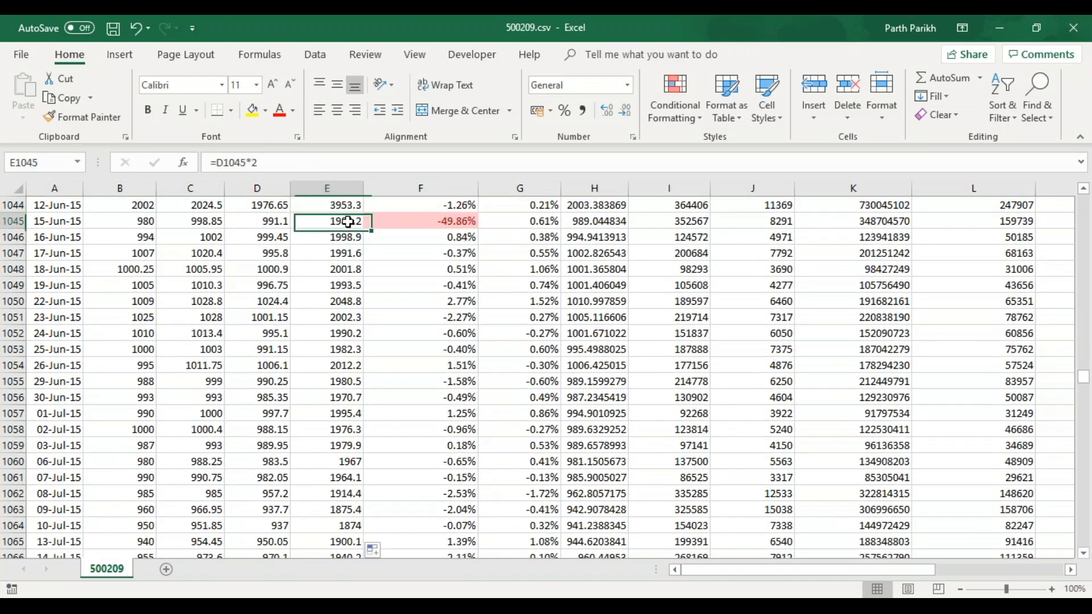
{"action": "key", "text": "ctrl+shift+Down"}
{"action": "key", "text": "ctrl+c"}
{"action": "key", "text": "Up"}
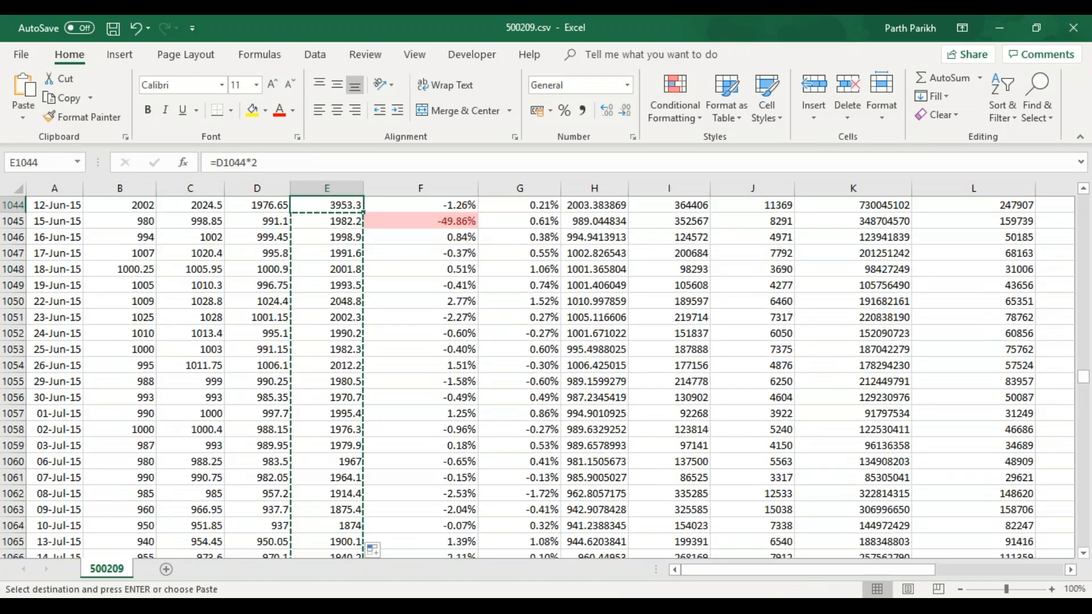
{"action": "right_click", "coordinate": [274, 223]}
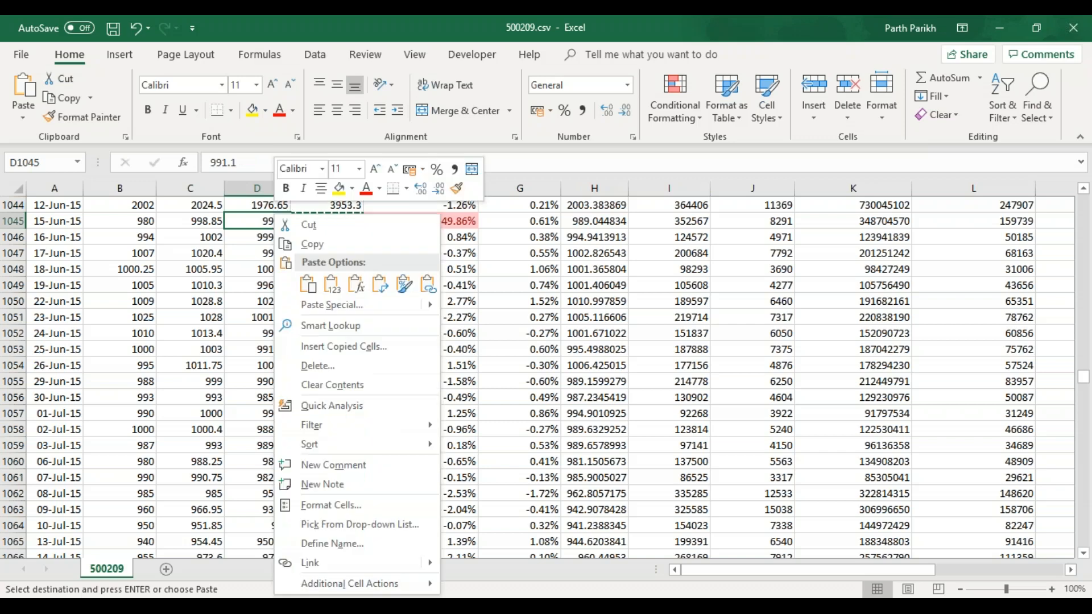
{"action": "left_click", "coordinate": [330, 282]}
{"action": "left_click", "coordinate": [344, 222]}
{"action": "key", "text": "Escape"}
{"action": "key", "text": "Right"}
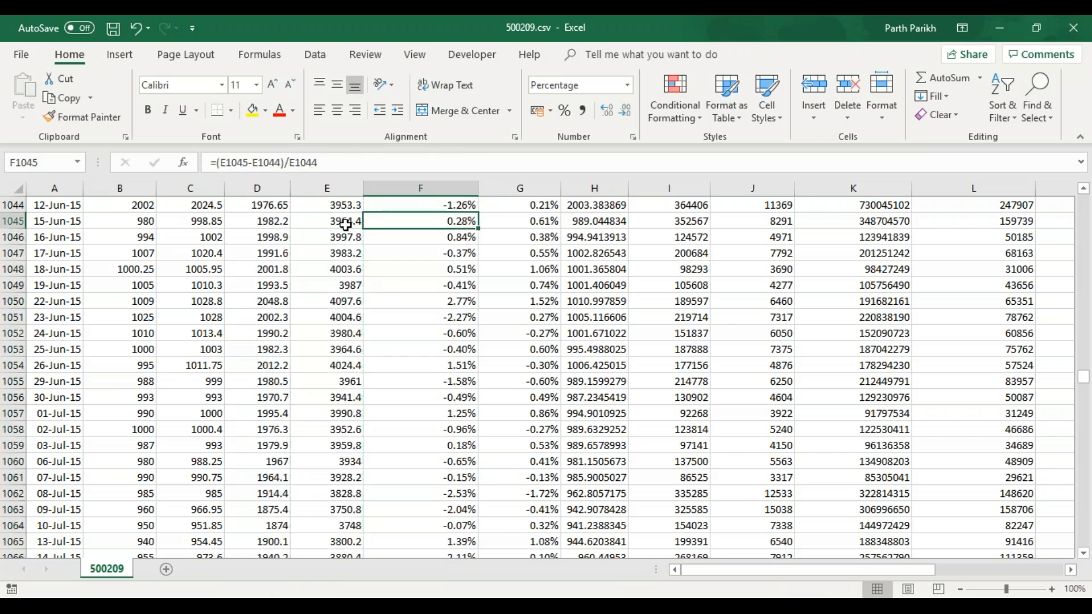
Step: Examine the stock returns below row 1045 for another highlighted drop
{"action": "key", "text": "Page_Down"}
{"action": "key", "text": "Page_Down"}
{"action": "key", "text": "Page_Down"}
{"action": "key", "text": "Page_Down"}
{"action": "key", "text": "Page_Down"}
{"action": "key", "text": "Page_Down"}
{"action": "key", "text": "Page_Down"}
{"action": "key", "text": "Page_Down"}
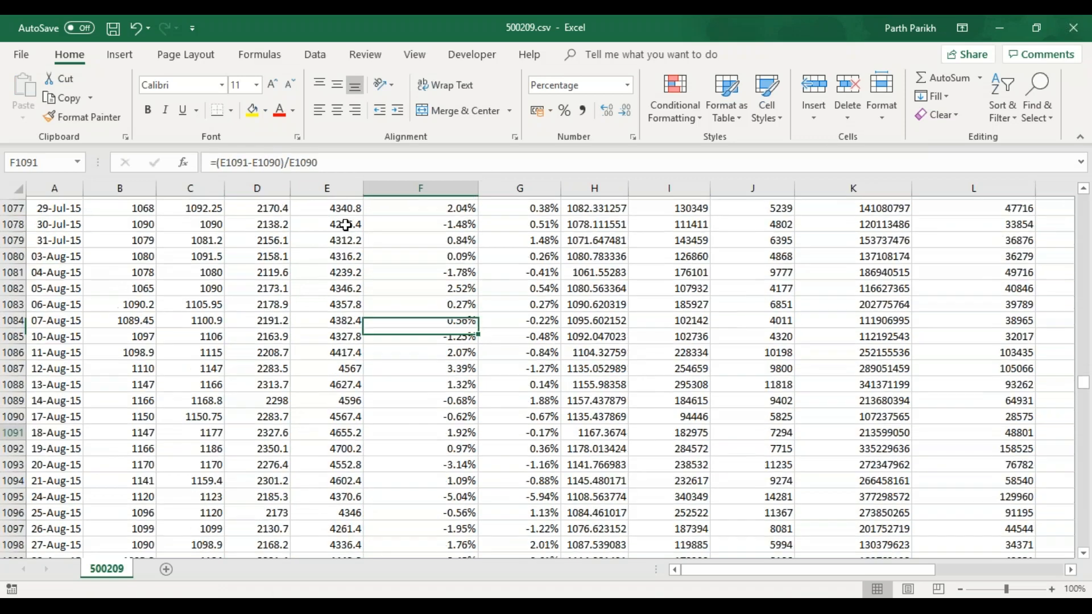
{"action": "key", "text": "Page_Down"}
{"action": "key", "text": "Page_Down"}
{"action": "key", "text": "Page_Down"}
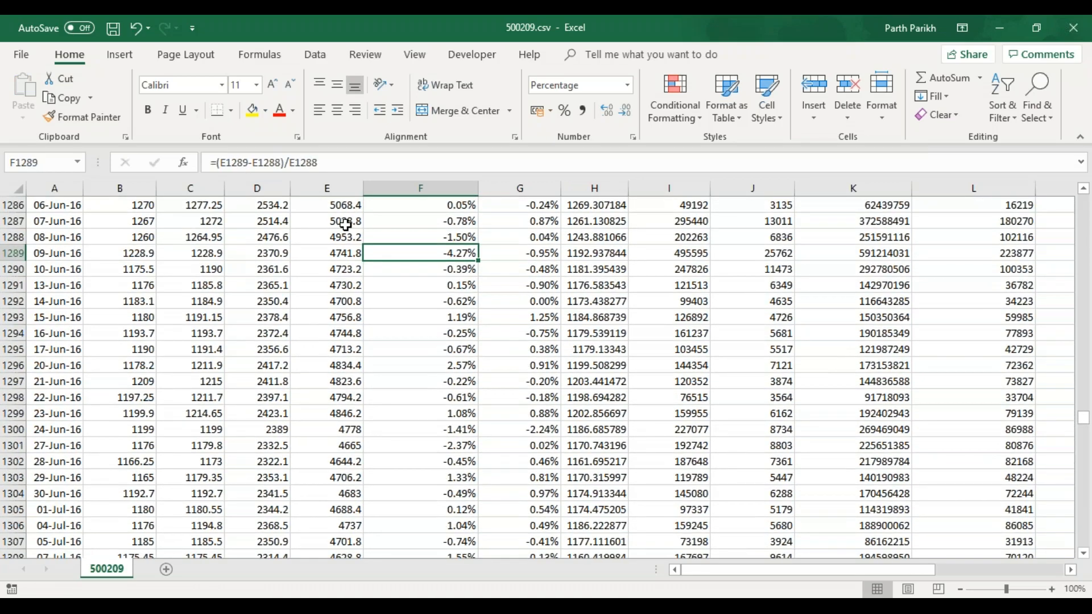
{"action": "key", "text": "Page_Down"}
{"action": "key", "text": "Page_Down"}
{"action": "key", "text": "Page_Down"}
{"action": "key", "text": "Page_Down"}
{"action": "key", "text": "Page_Down"}
{"action": "key", "text": "Page_Down"}
{"action": "key", "text": "Page_Down"}
{"action": "key", "text": "Page_Down"}
{"action": "key", "text": "Page_Down"}
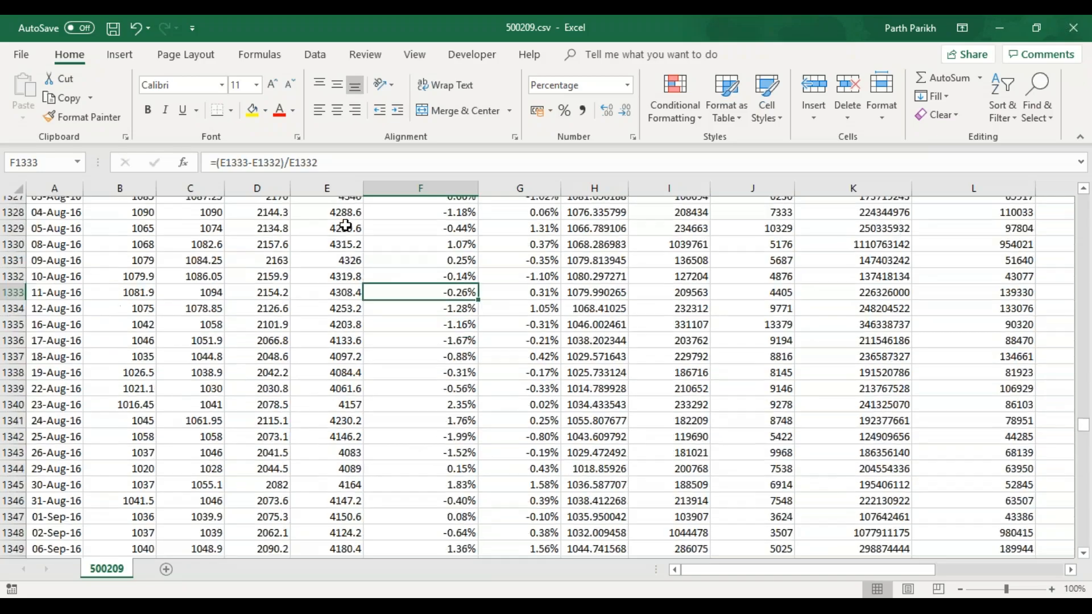
{"action": "key", "text": "Page_Down"}
{"action": "key", "text": "Page_Down"}
{"action": "key", "text": "Page_Down"}
{"action": "key", "text": "Page_Down"}
{"action": "key", "text": "Page_Down"}
{"action": "key", "text": "Page_Down"}
{"action": "key", "text": "Page_Down"}
{"action": "key", "text": "Page_Down"}
{"action": "key", "text": "Page_Down"}
{"action": "key", "text": "Page_Down"}
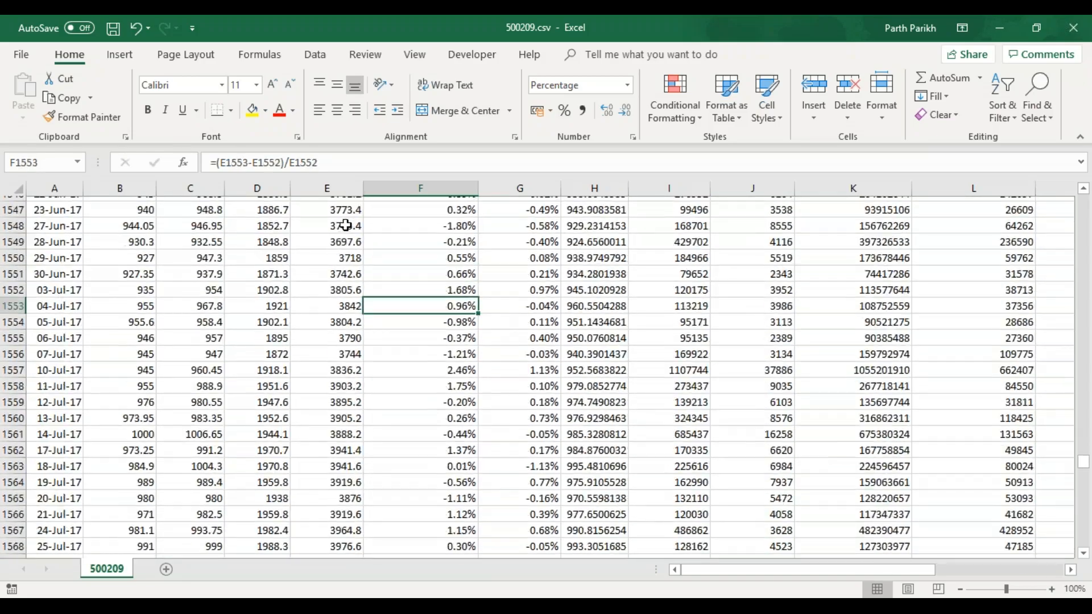
{"action": "key", "text": "Page_Down"}
{"action": "key", "text": "Page_Down"}
{"action": "key", "text": "Page_Down"}
{"action": "key", "text": "Page_Down"}
{"action": "key", "text": "Page_Down"}
{"action": "key", "text": "Page_Down"}
{"action": "key", "text": "Page_Down"}
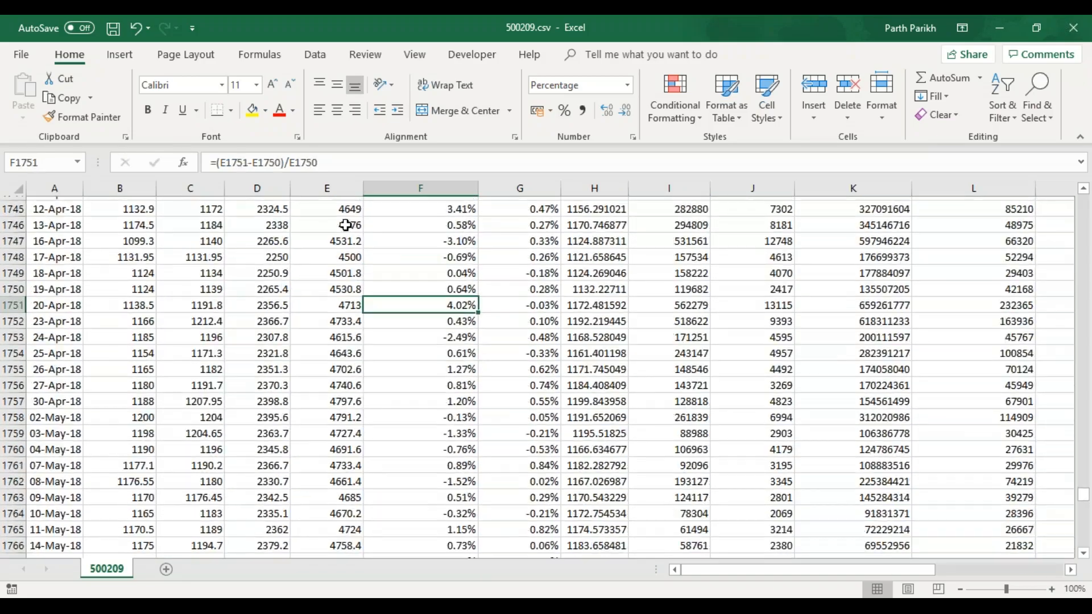
{"action": "key", "text": "Page_Up"}
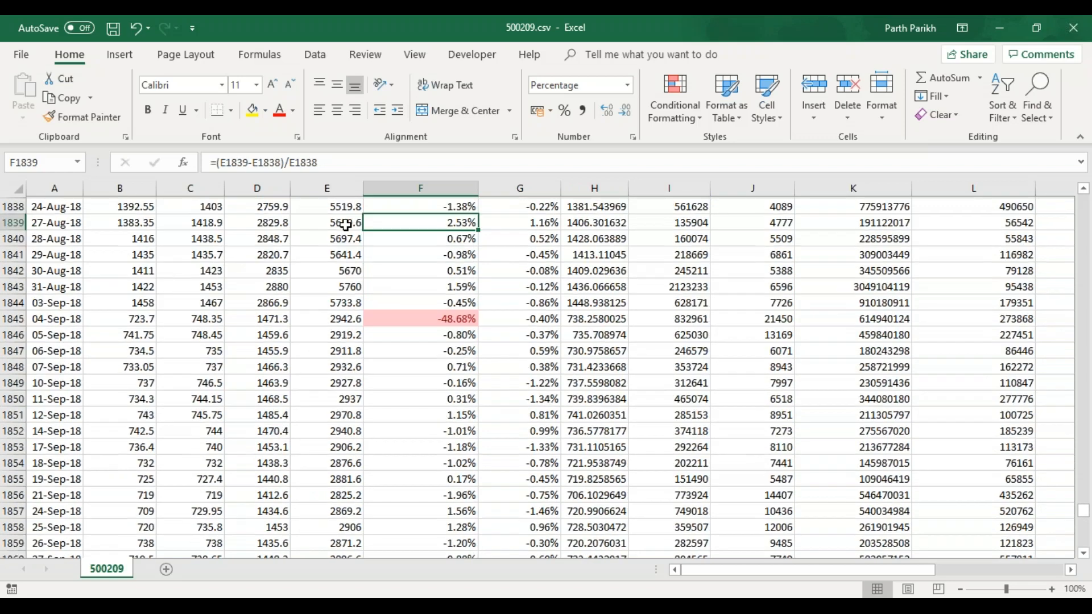
Step: Copy the adjusted prices from E1845 down and paste them as values into column D from D1845
{"action": "left_click", "coordinate": [341, 335]}
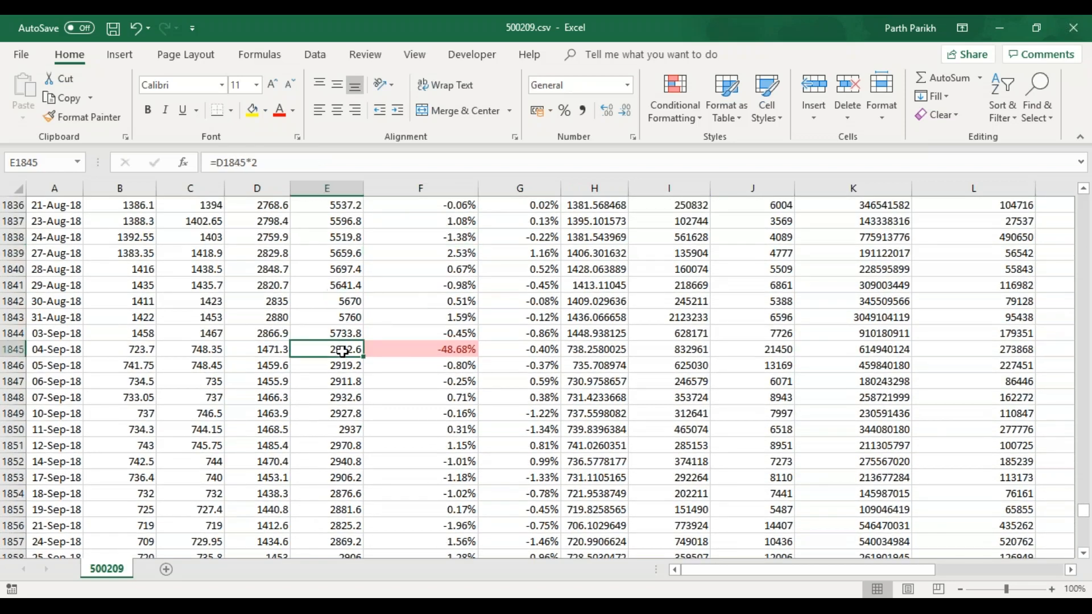
{"action": "key", "text": "ctrl+shift+Down"}
{"action": "key", "text": "ctrl+c"}
{"action": "key", "text": "Down"}
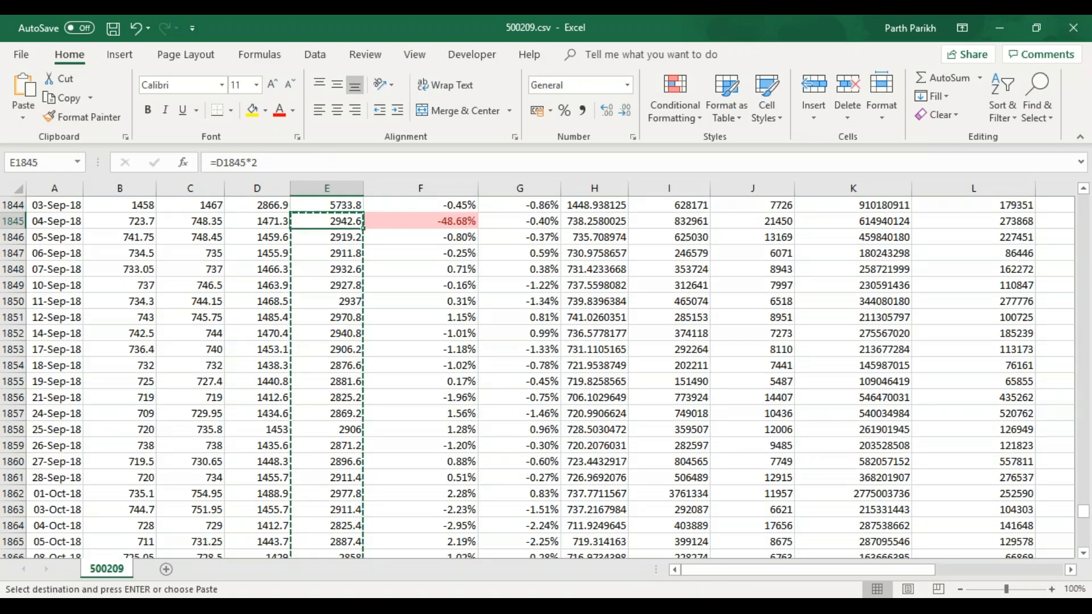
{"action": "right_click", "coordinate": [272, 222]}
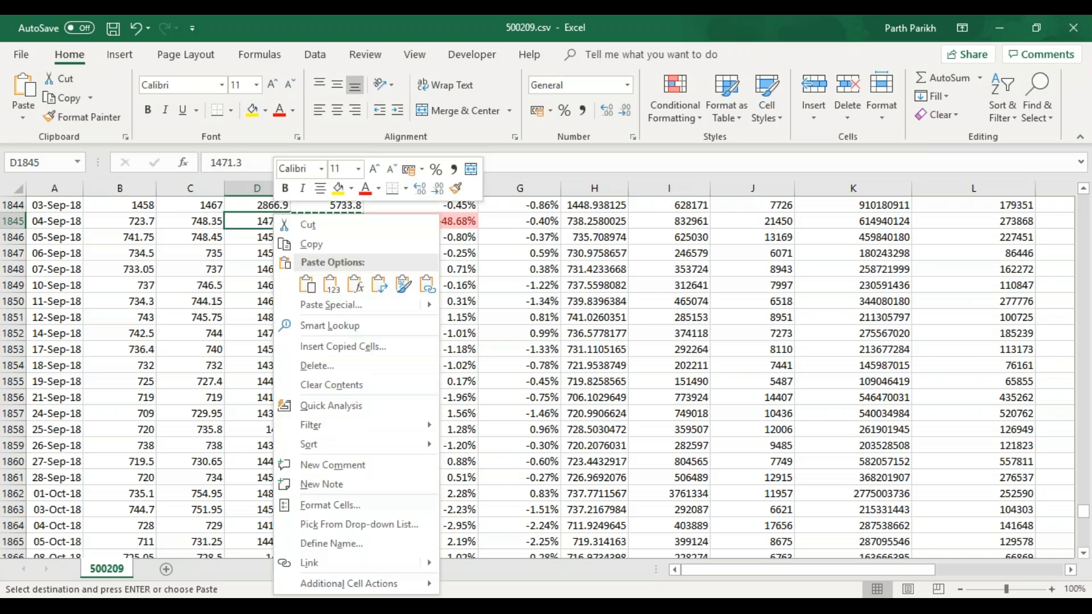
{"action": "left_click", "coordinate": [331, 283]}
{"action": "left_click", "coordinate": [341, 221]}
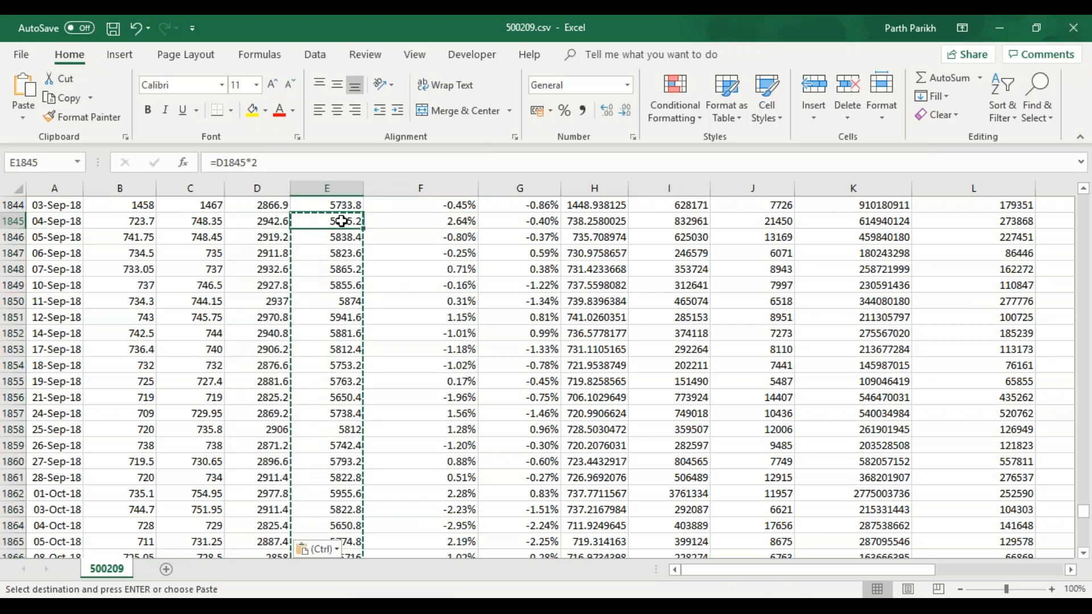
{"action": "key", "text": "Escape"}
Step: Examine the remaining stock returns from row 1845 to the end of the data for highlighted drops
{"action": "key", "text": "Page_Down"}
{"action": "key", "text": "Page_Down"}
{"action": "key", "text": "Page_Down"}
{"action": "key", "text": "Page_Down"}
{"action": "key", "text": "Page_Down"}
{"action": "key", "text": "Page_Down"}
{"action": "key", "text": "Page_Down"}
{"action": "key", "text": "Page_Down"}
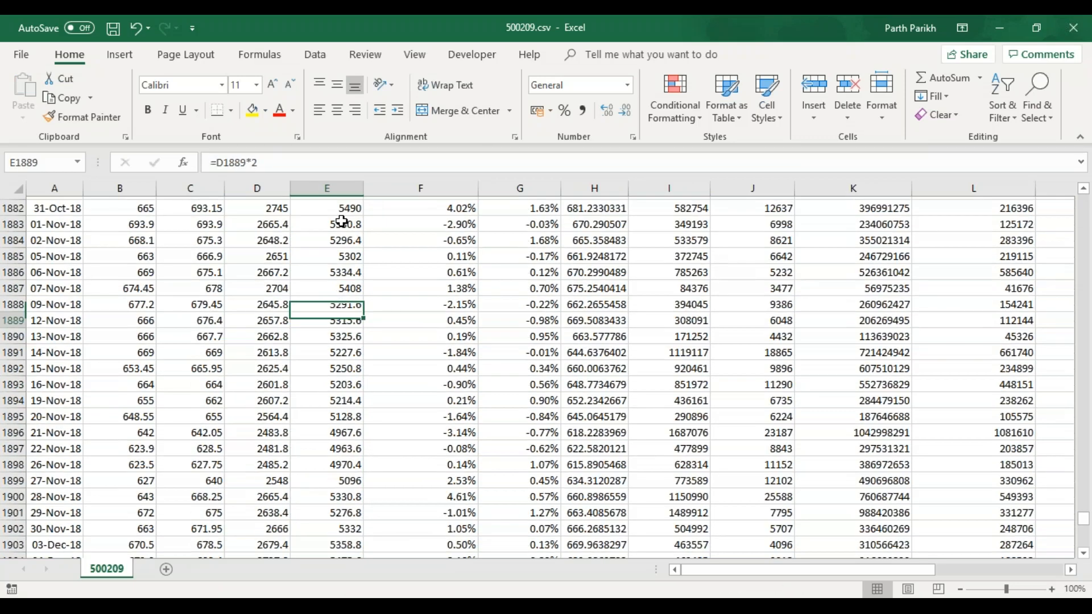
{"action": "key", "text": "Page_Up"}
{"action": "key", "text": "Page_Up"}
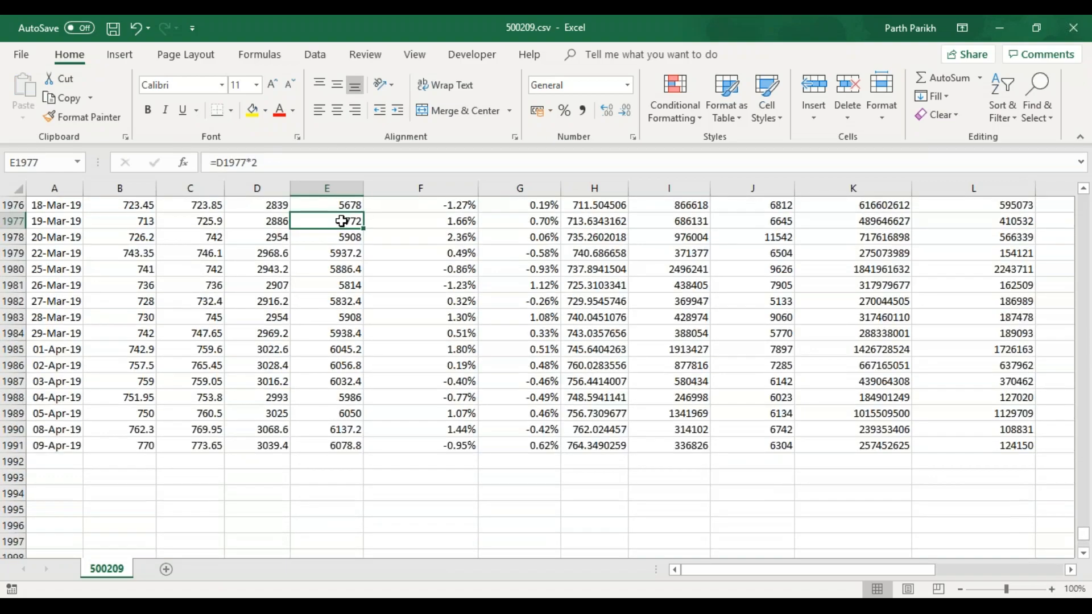
Step: Switch to the BSE website in Chrome, search quotes for infosys and open the INFOSYS LTD page (INFY, 500209)
{"action": "key", "text": "alt"}
{"action": "key", "text": "alt+Tab"}
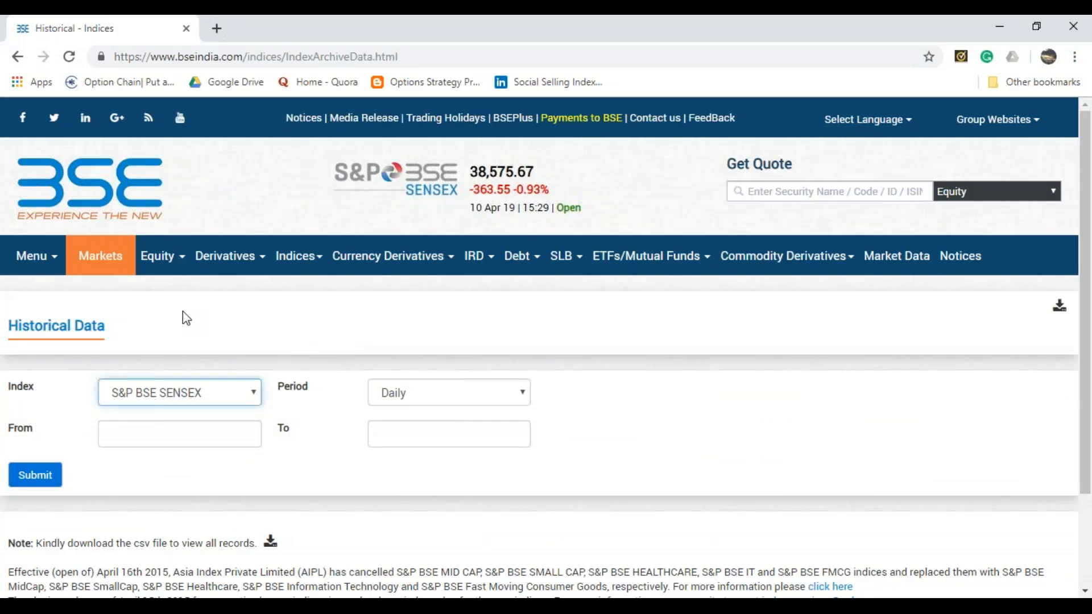
{"action": "left_click", "coordinate": [813, 191]}
{"action": "type", "text": "infosys"}
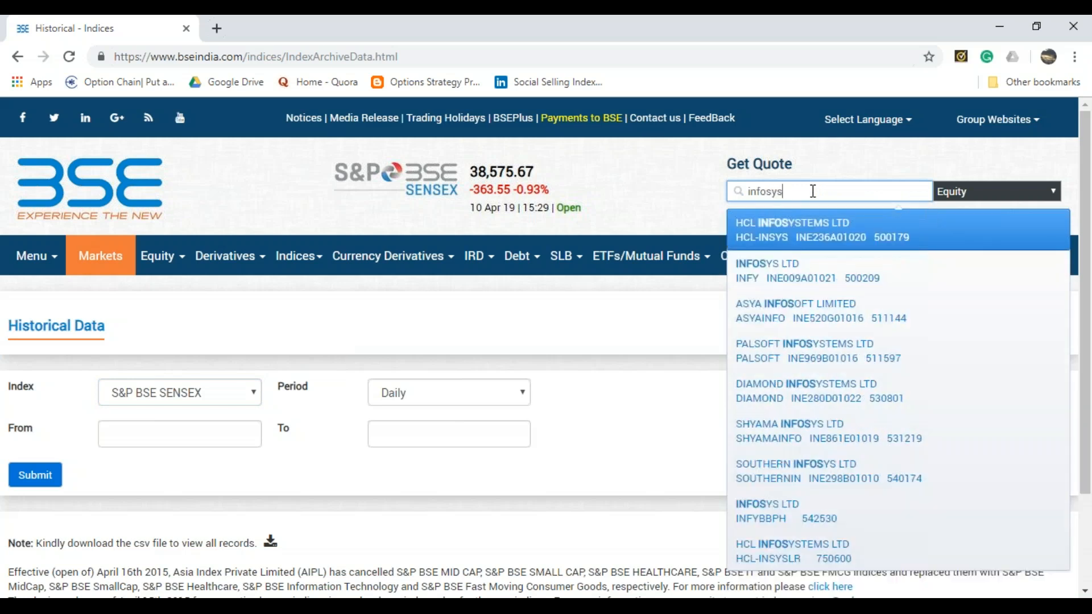
{"action": "left_click", "coordinate": [800, 277]}
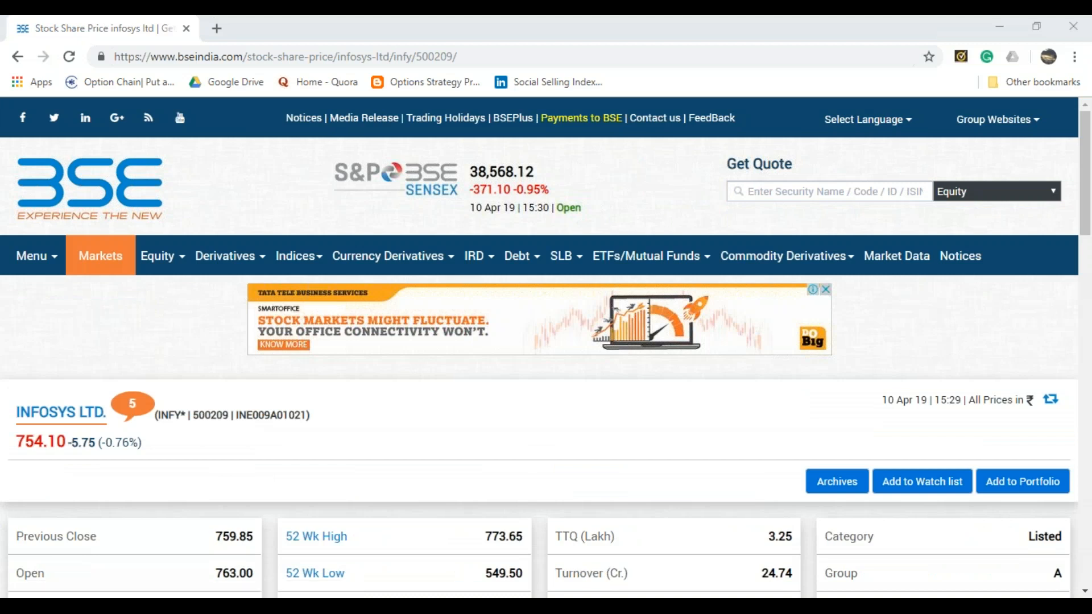
Step: Open Infosys's corporate actions and examine the dates and ratios in the Bonus History table
{"action": "scroll", "coordinate": [354, 410], "scroll_direction": "down", "scroll_amount": 7}
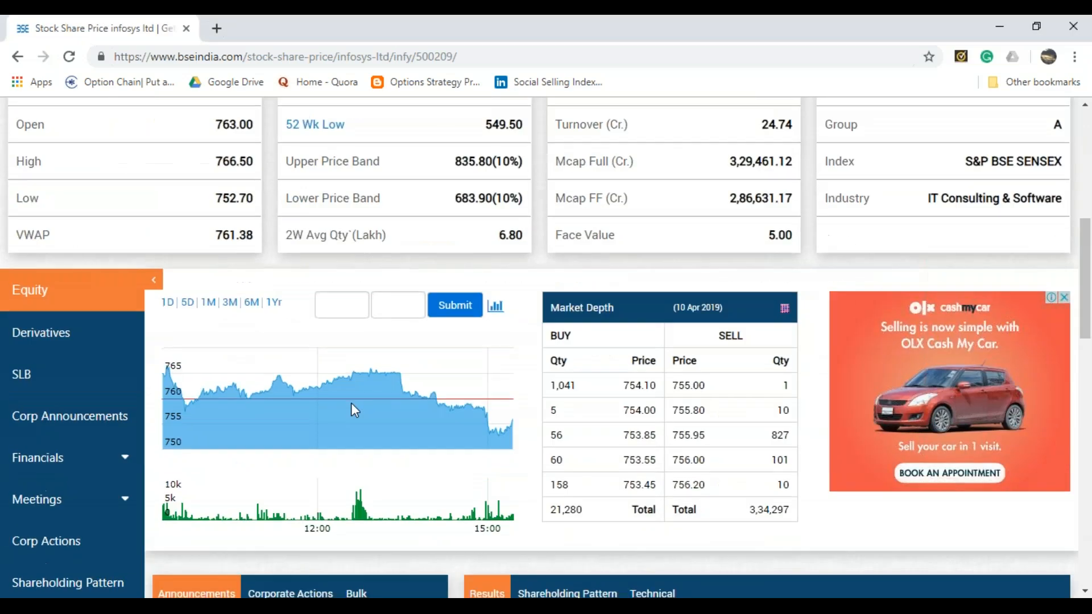
{"action": "left_click", "coordinate": [98, 547]}
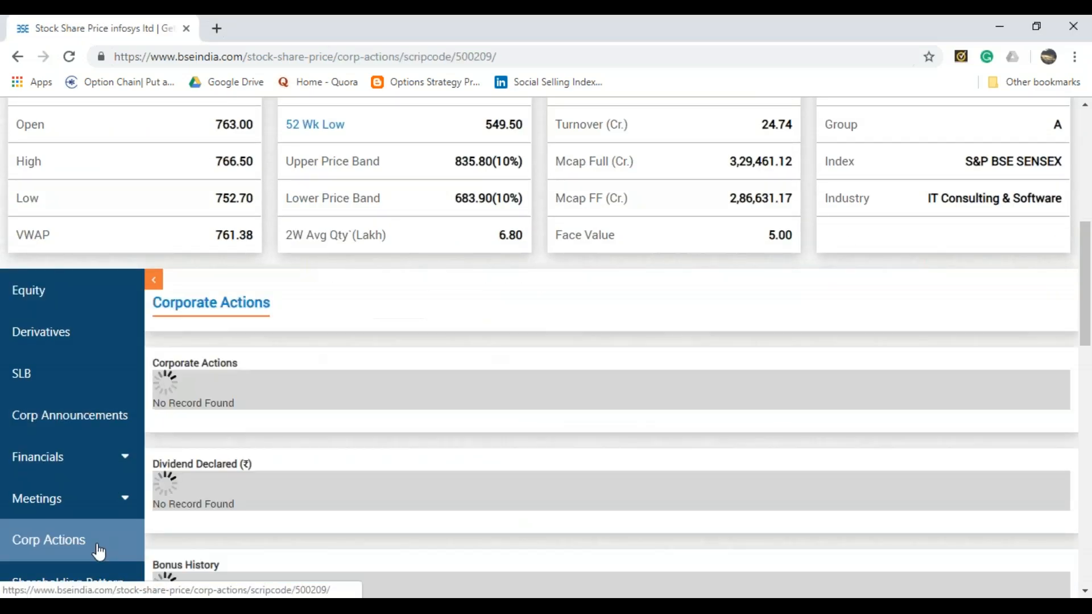
{"action": "scroll", "coordinate": [98, 551], "scroll_direction": "down", "scroll_amount": 7}
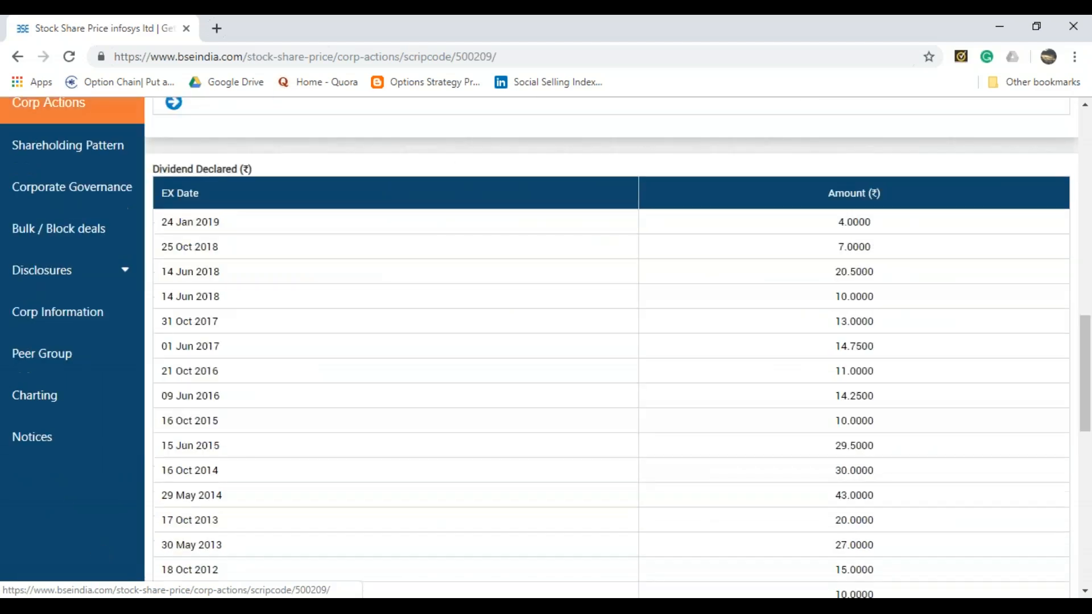
{"action": "scroll", "coordinate": [98, 551], "scroll_direction": "down", "scroll_amount": 7}
{"action": "scroll", "coordinate": [546, 347], "scroll_direction": "down", "scroll_amount": 3}
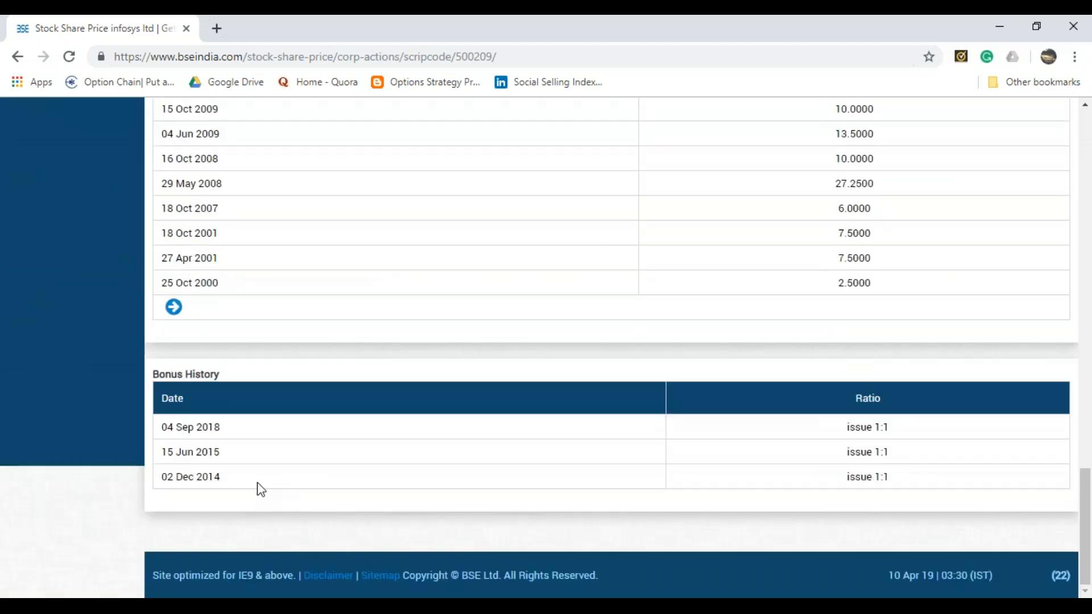
{"action": "left_click_drag", "start_coordinate": [246, 482], "coordinate": [204, 462]}
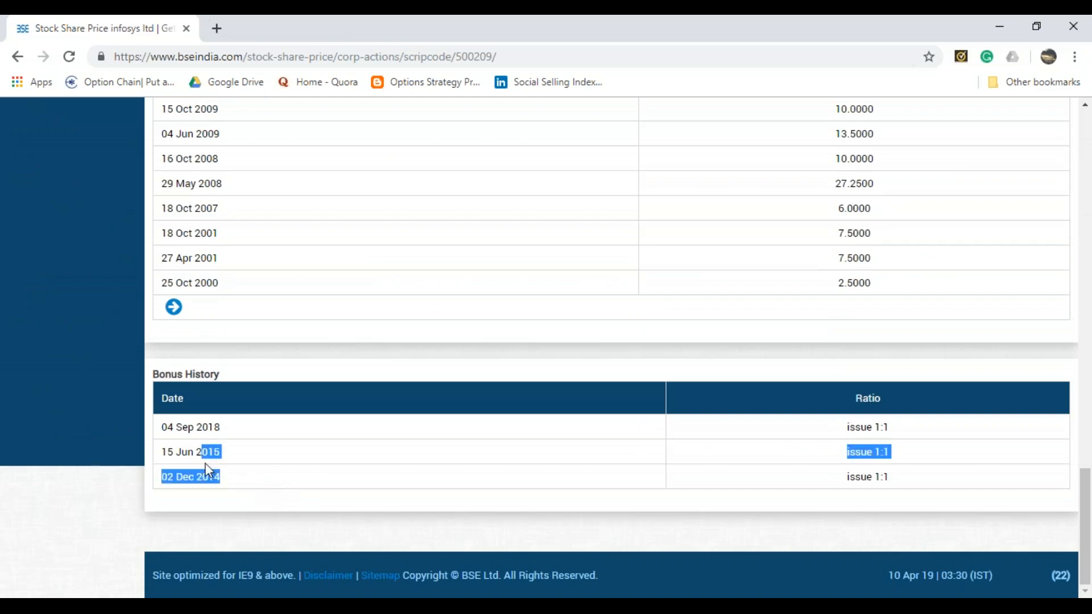
{"action": "left_click", "coordinate": [205, 448]}
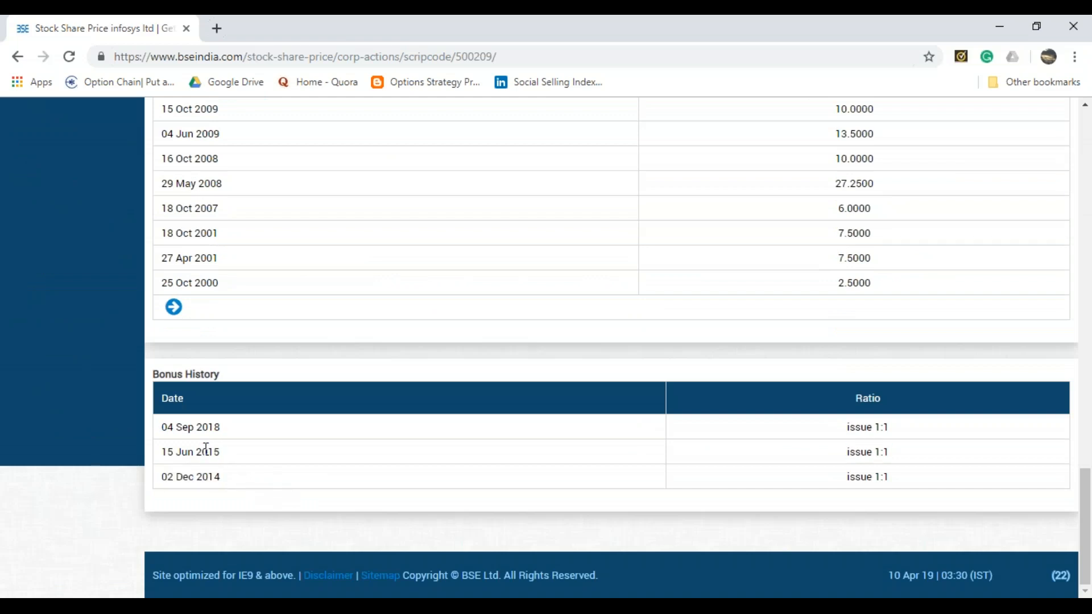
Step: Switch back to the 500209.csv workbook in Excel and examine the two beta results in F1 and G1
{"action": "key", "text": "alt+Tab"}
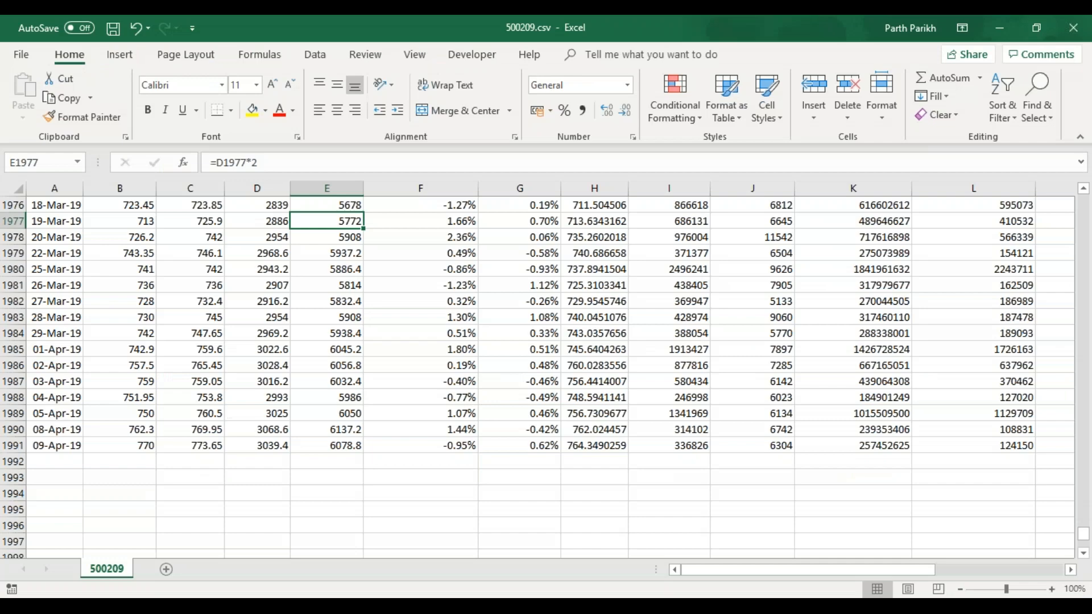
{"action": "key", "text": "Page_Up"}
{"action": "key", "text": "Page_Up"}
{"action": "key", "text": "Page_Up"}
{"action": "key", "text": "Page_Up"}
{"action": "key", "text": "Page_Up"}
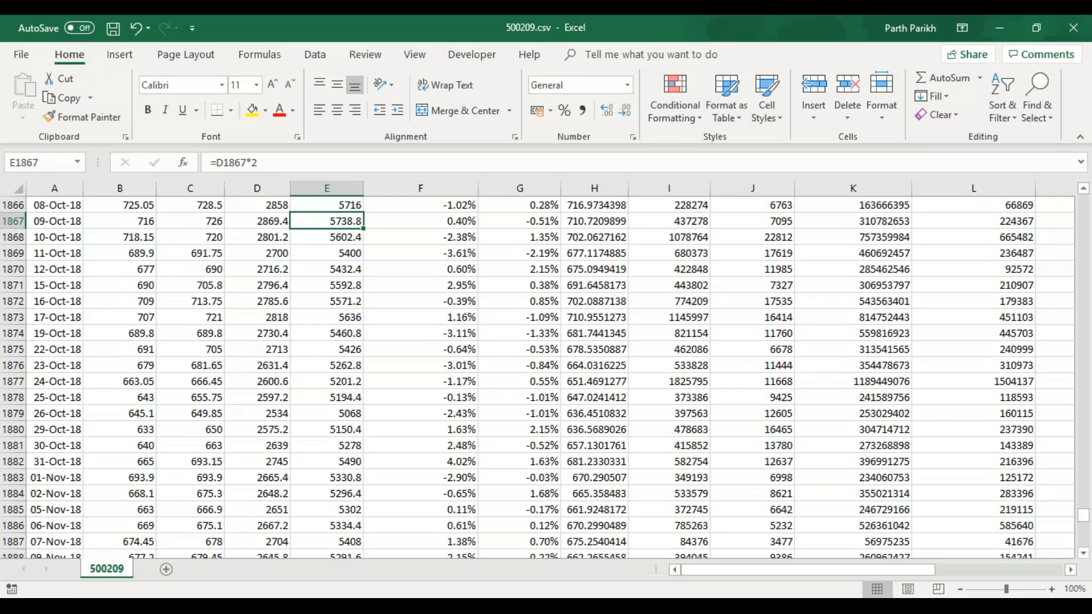
{"action": "key", "text": "Page_Up"}
{"action": "key", "text": "Page_Up"}
{"action": "key", "text": "Page_Up"}
{"action": "key", "text": "Page_Up"}
{"action": "key", "text": "Page_Up"}
{"action": "key", "text": "Page_Up"}
{"action": "key", "text": "Page_Up"}
{"action": "key", "text": "Page_Up"}
{"action": "key", "text": "Page_Up"}
{"action": "key", "text": "Page_Up"}
{"action": "key", "text": "Page_Up"}
{"action": "key", "text": "Page_Up"}
{"action": "key", "text": "Page_Up"}
{"action": "key", "text": "Page_Up"}
{"action": "key", "text": "Page_Up"}
{"action": "key", "text": "Page_Up"}
{"action": "key", "text": "Page_Up"}
{"action": "key", "text": "Page_Up"}
{"action": "key", "text": "Page_Up"}
{"action": "key", "text": "Page_Up"}
{"action": "left_click", "coordinate": [530, 463]}
{"action": "key", "text": "Page_Up"}
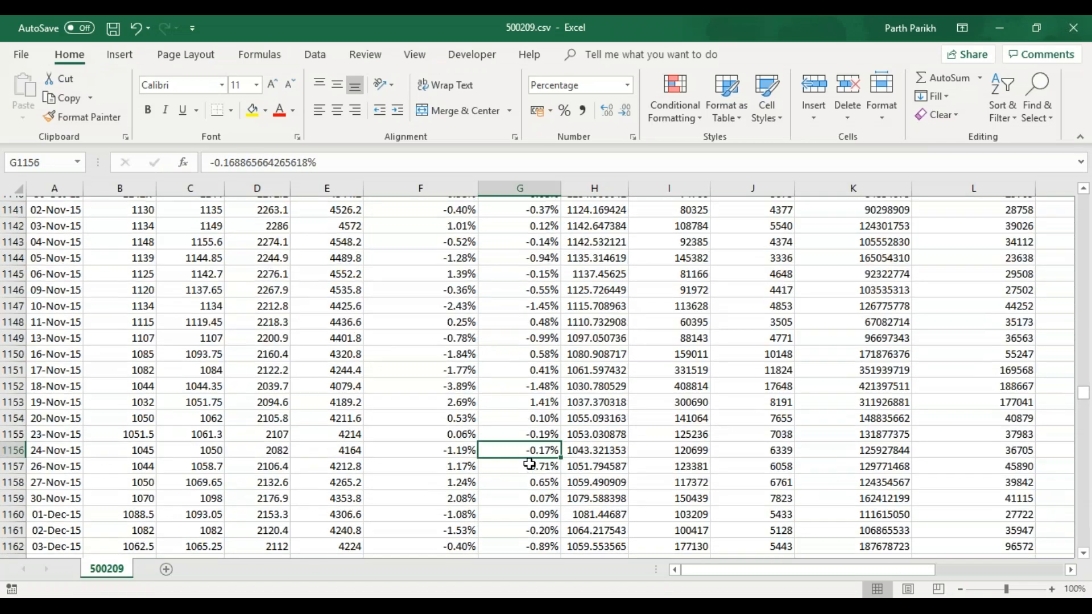
{"action": "key", "text": "Page_Up"}
{"action": "key", "text": "Page_Up"}
{"action": "key", "text": "Page_Up"}
{"action": "key", "text": "Page_Up"}
{"action": "key", "text": "Page_Up"}
{"action": "key", "text": "Page_Up"}
{"action": "key", "text": "Page_Up"}
{"action": "key", "text": "Page_Up"}
{"action": "key", "text": "Page_Up"}
{"action": "key", "text": "Page_Up"}
{"action": "key", "text": "Page_Up"}
{"action": "key", "text": "Page_Up"}
{"action": "key", "text": "Page_Up"}
{"action": "key", "text": "Page_Up"}
{"action": "key", "text": "Page_Up"}
{"action": "key", "text": "Page_Up"}
{"action": "key", "text": "Page_Up"}
{"action": "key", "text": "Page_Up"}
{"action": "key", "text": "Page_Up"}
{"action": "key", "text": "Page_Up"}
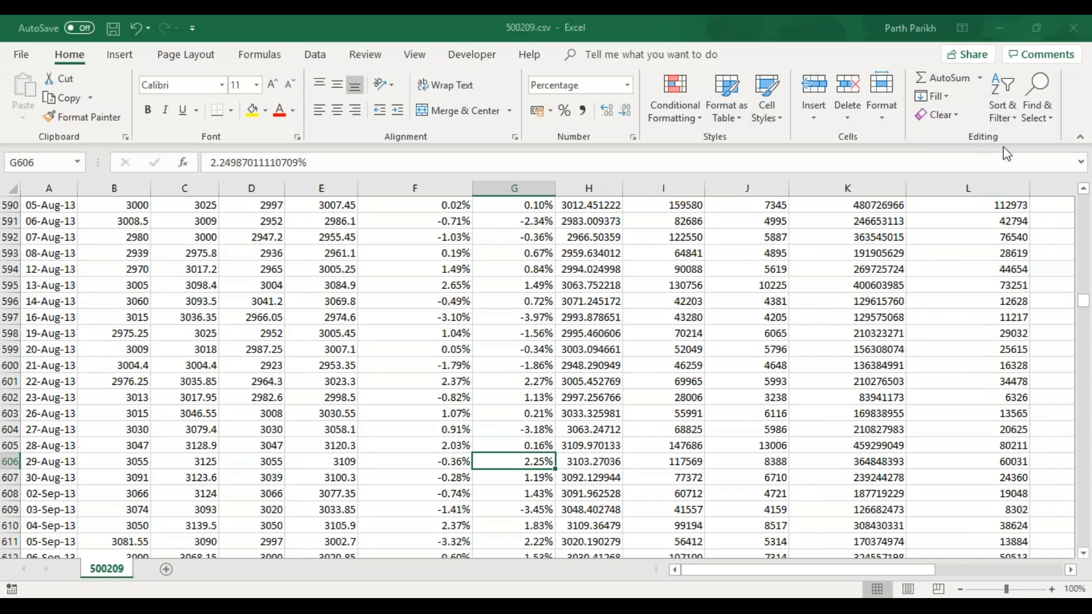
{"action": "left_click_drag", "start_coordinate": [1084, 304], "coordinate": [1084, 215]}
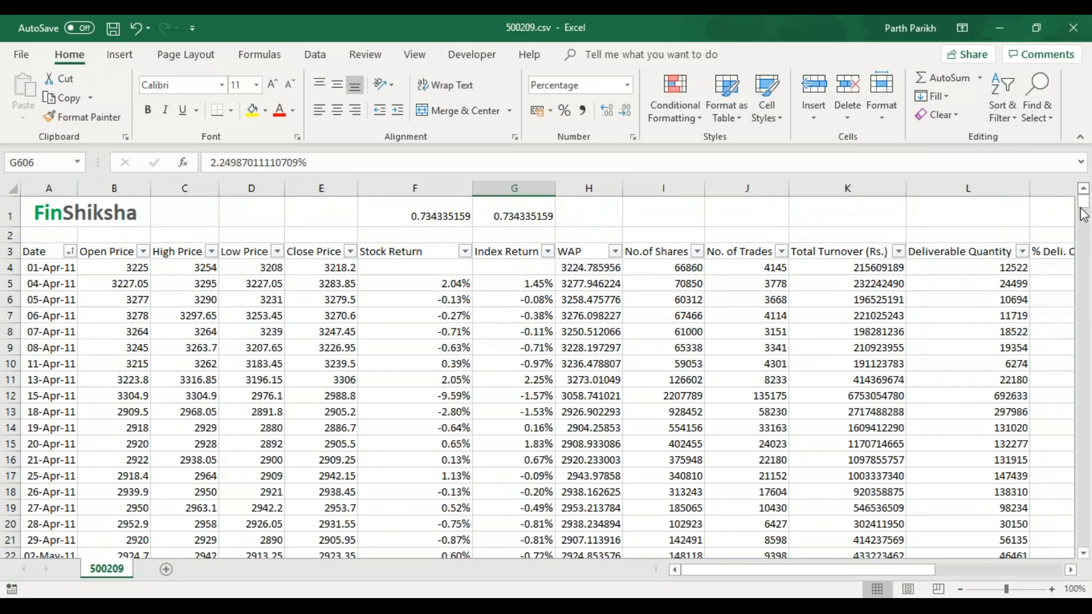
{"action": "left_click", "coordinate": [482, 216]}
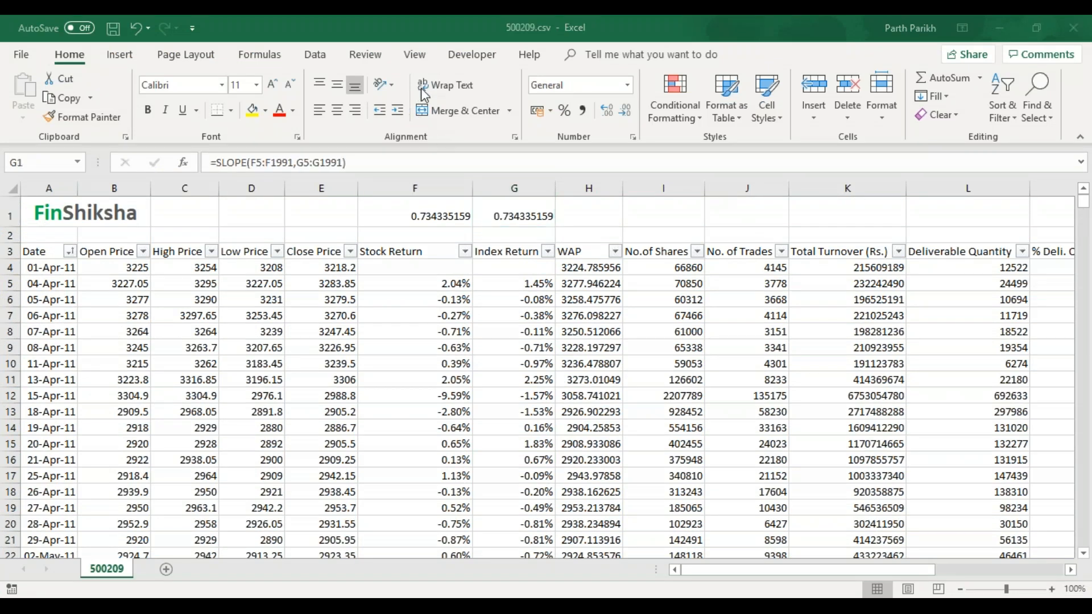
{"action": "left_click", "coordinate": [478, 217]}
{"action": "left_click", "coordinate": [458, 208]}
{"action": "left_click_drag", "start_coordinate": [505, 225], "coordinate": [443, 215]}
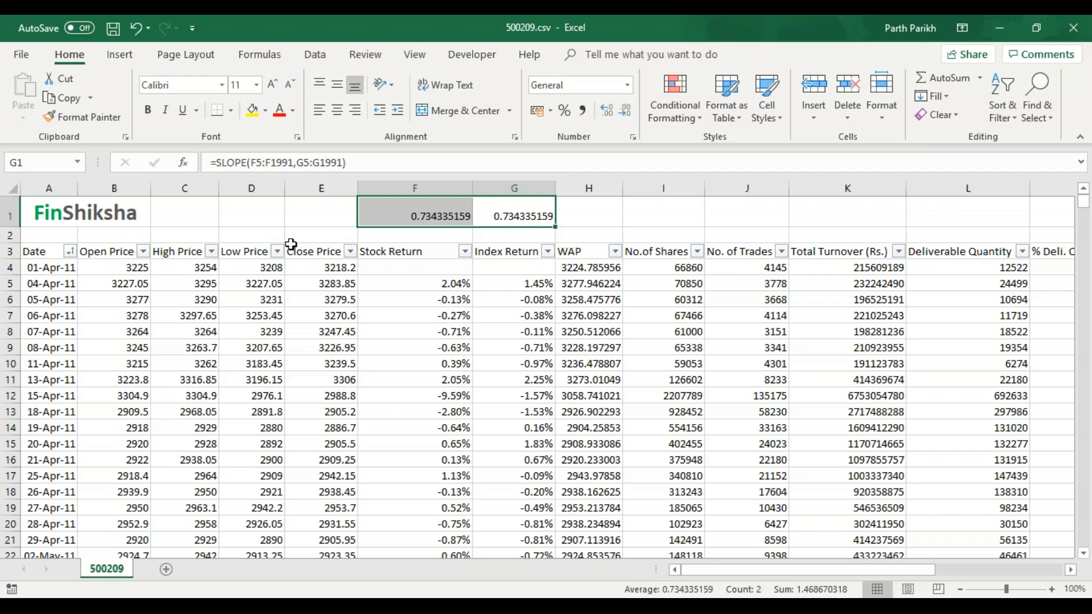
Step: Check the extent of the price data from row 4 to the last row and return to cell A1
{"action": "left_click", "coordinate": [91, 268]}
{"action": "key", "text": "ctrl+shift+Down"}
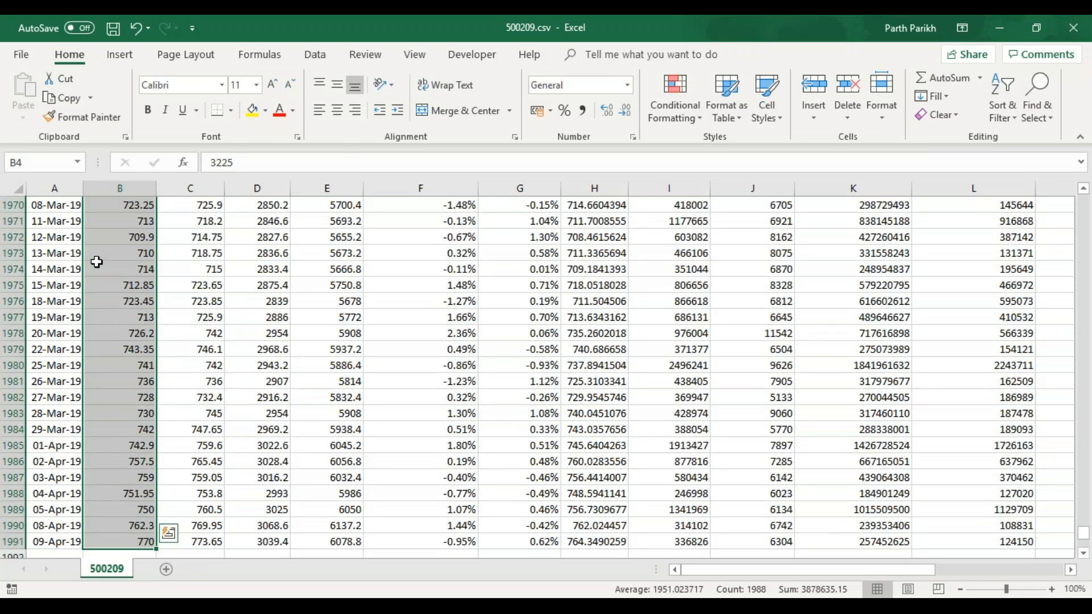
{"action": "key", "text": "ctrl+Up"}
{"action": "key", "text": "Down"}
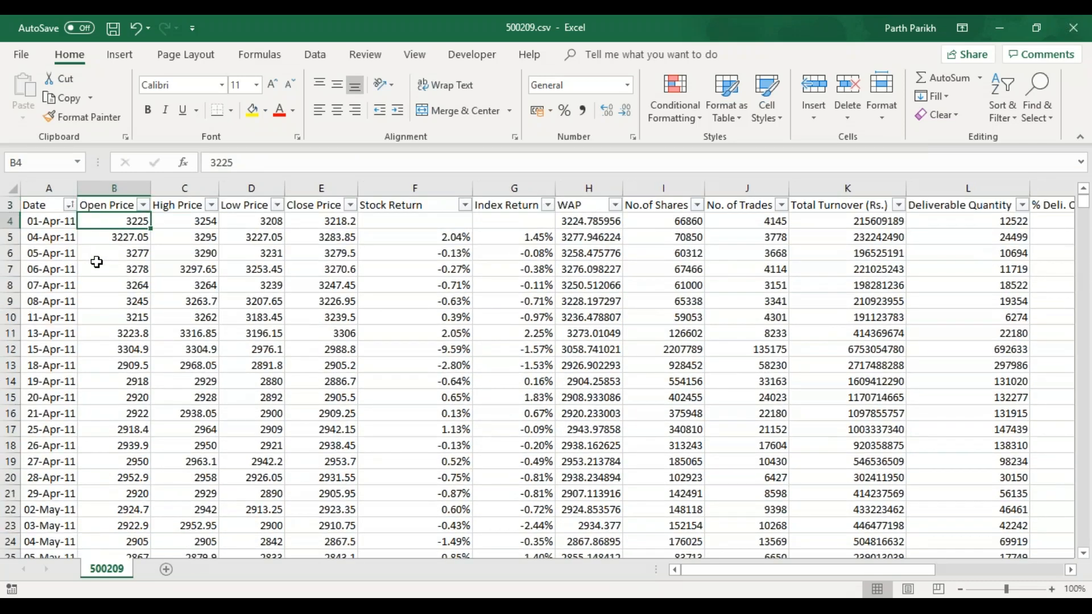
{"action": "key", "text": "ctrl+Home"}
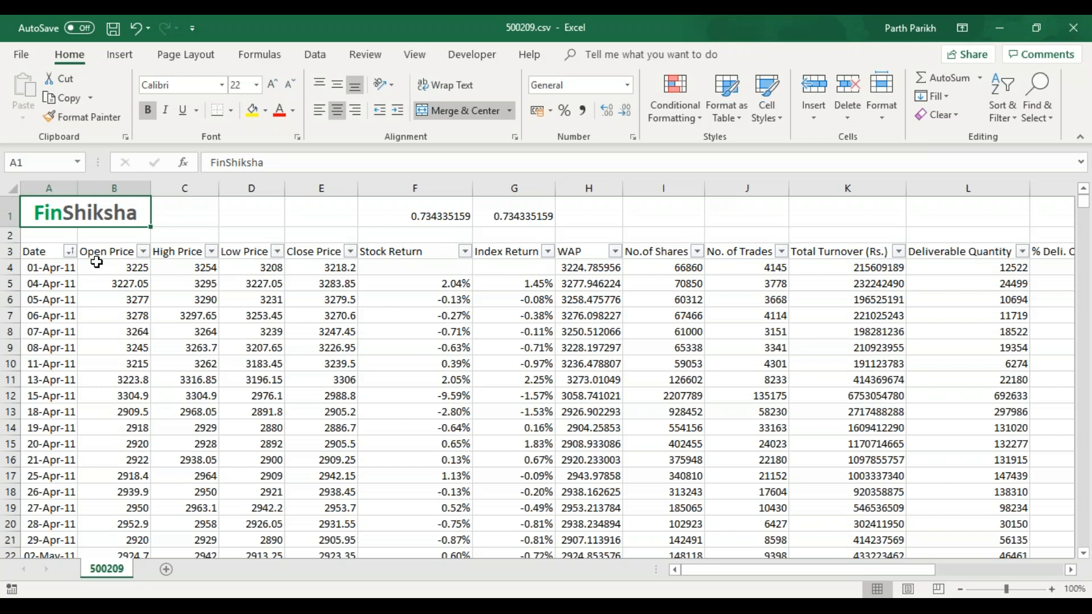
Step: Review the covariance-over-variance beta formula in F1 and enter the label CAPM in H1
{"action": "left_click", "coordinate": [421, 216]}
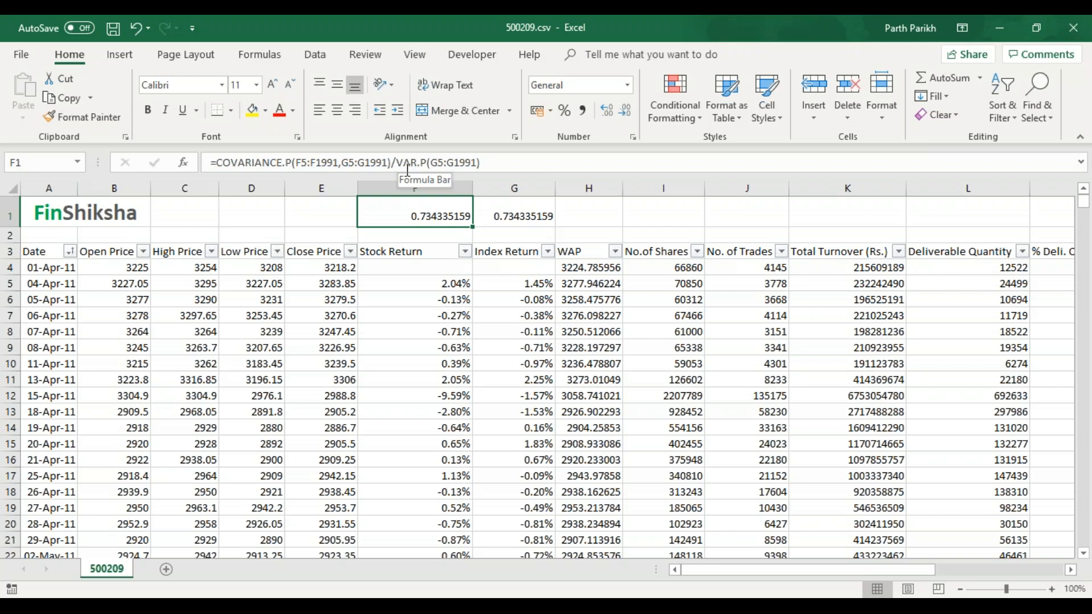
{"action": "key", "text": "Right"}
{"action": "key", "text": "Right"}
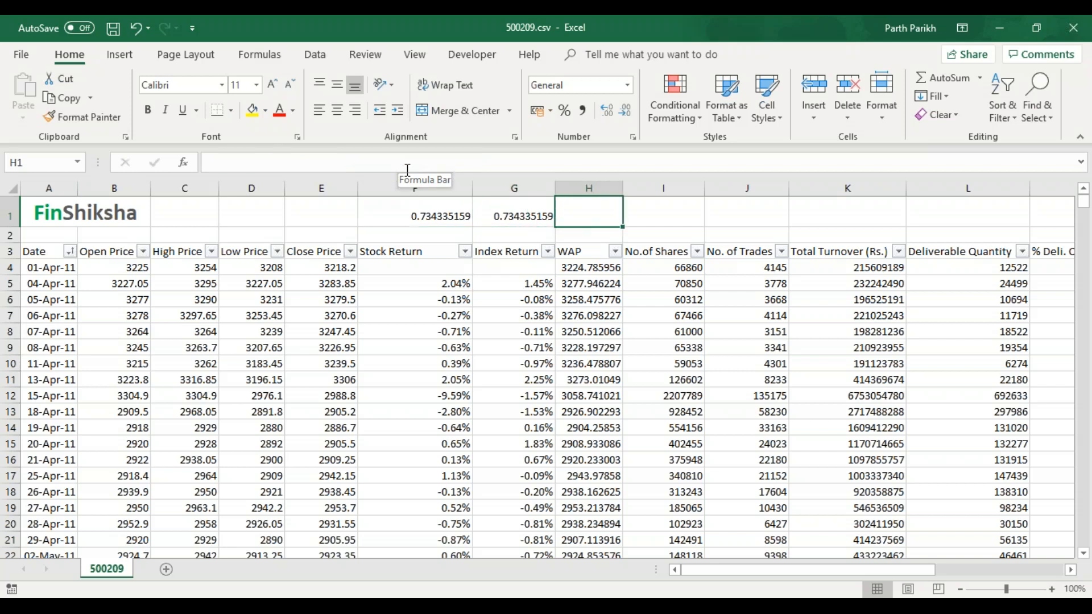
{"action": "type", "text": "CAPM"}
{"action": "key", "text": "Return"}
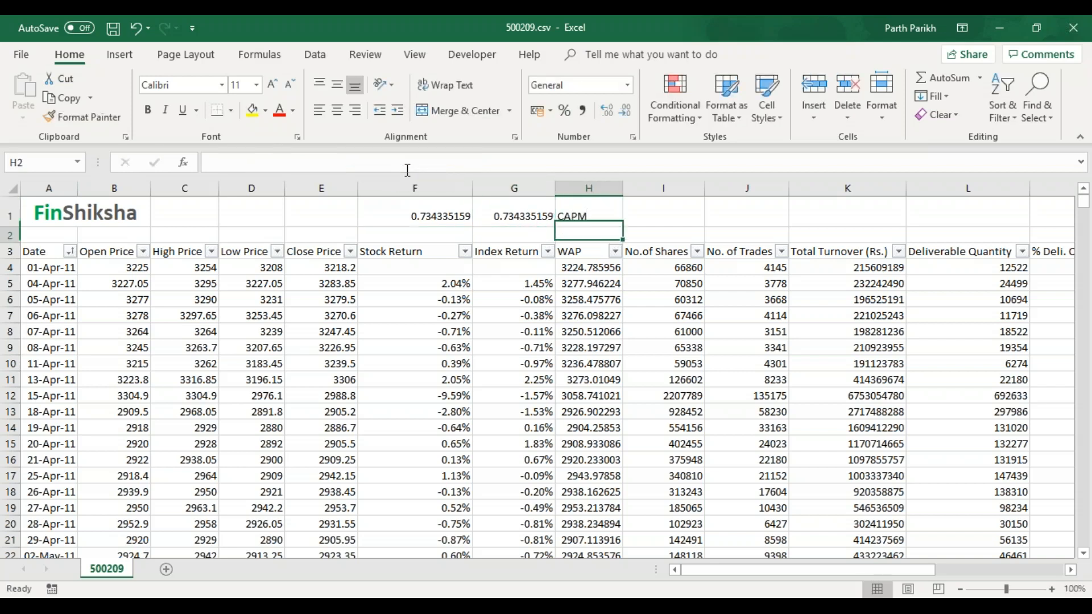